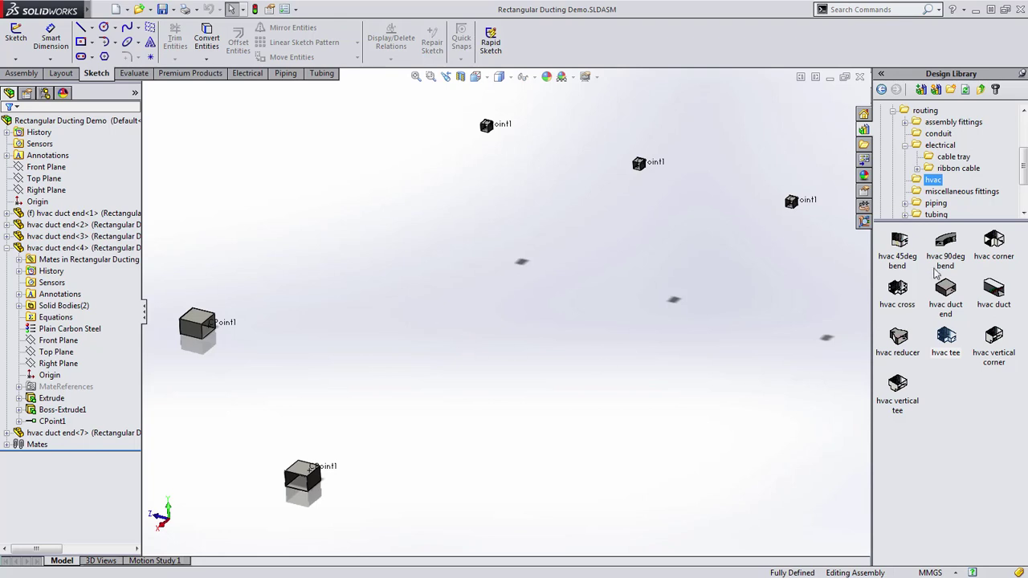
Start a route from the connection point of the fixed hvac duct end and accept the default rectangular duct route properties
right_click(212, 327)
left_click(251, 551)
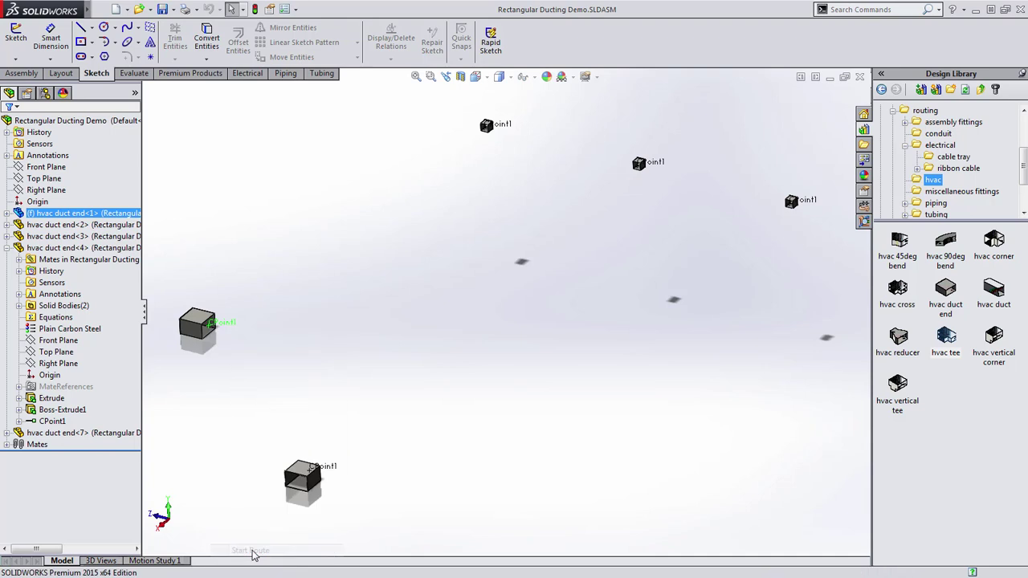
right_click(242, 391)
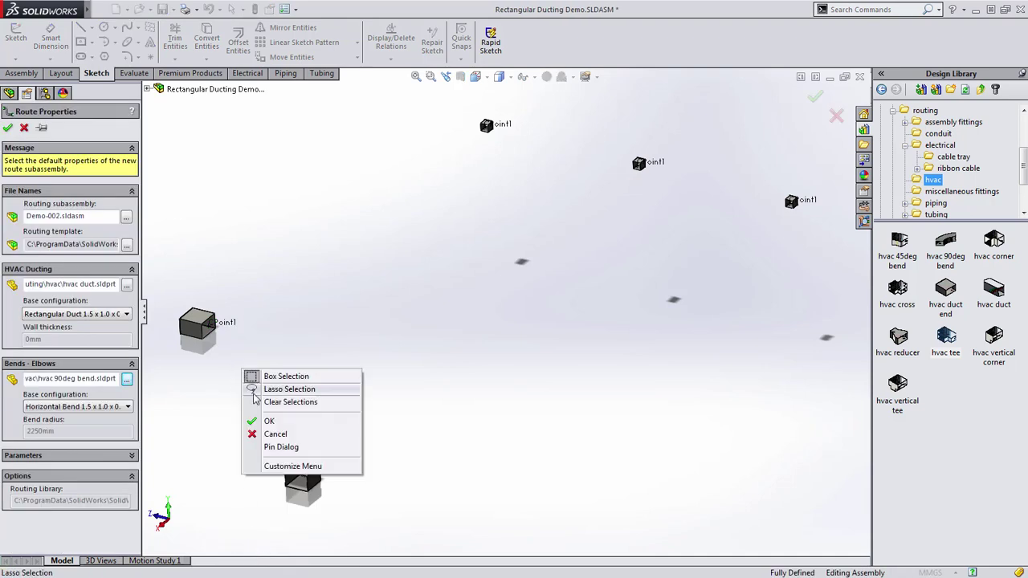
left_click(269, 421)
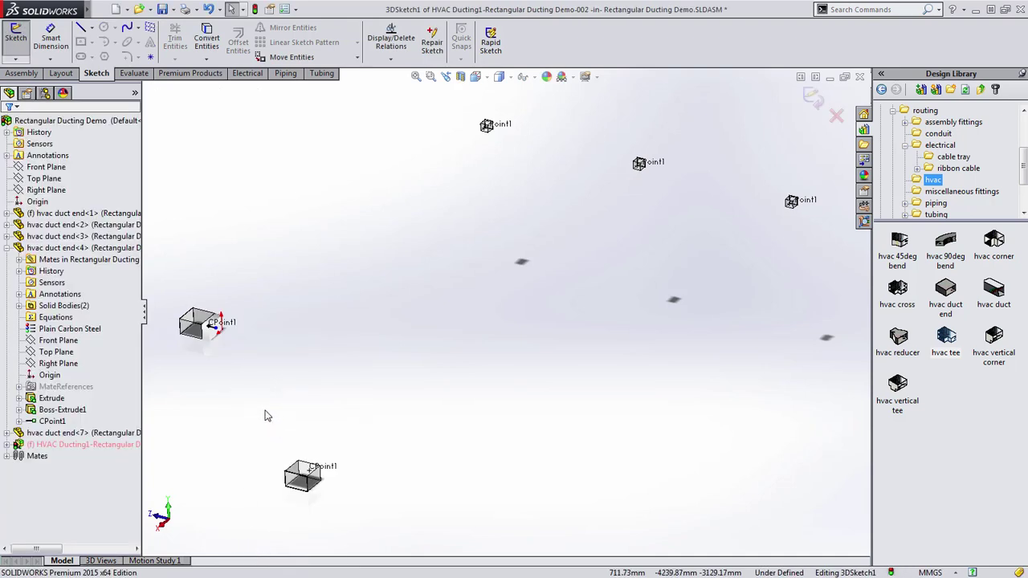
Lengthen the route stub leaving the first duct end to form the initial straight duct run
scroll(269, 378, "down", 5)
left_click_drag(223, 262, 386, 303)
left_click(508, 379)
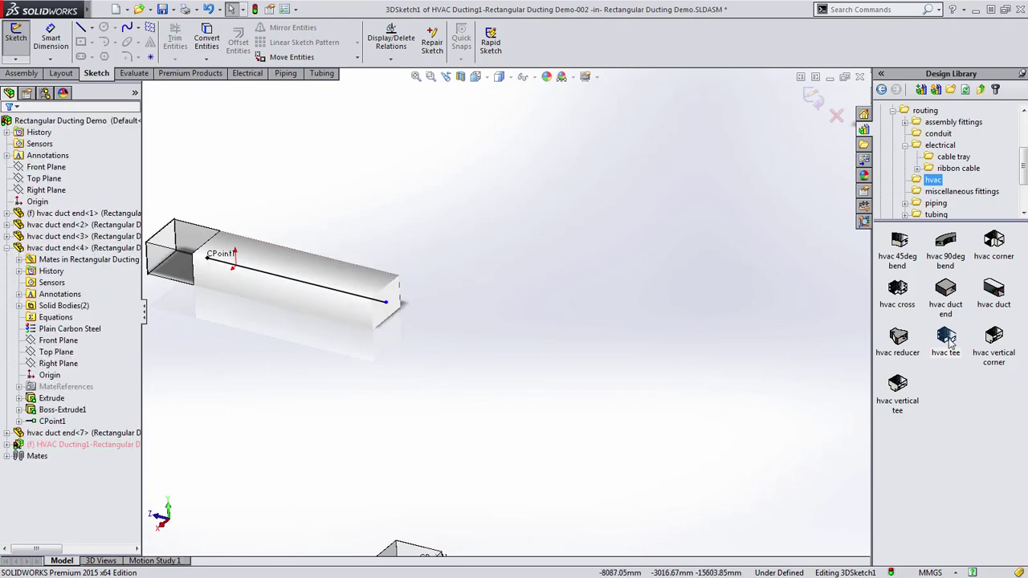
Insert an hvac tee at the end of the straight run, using the Tee 1.5 x 1.0 x 1.5 x 1.0 configuration
left_click_drag(930, 339, 385, 303)
left_click(797, 313)
left_click(819, 378)
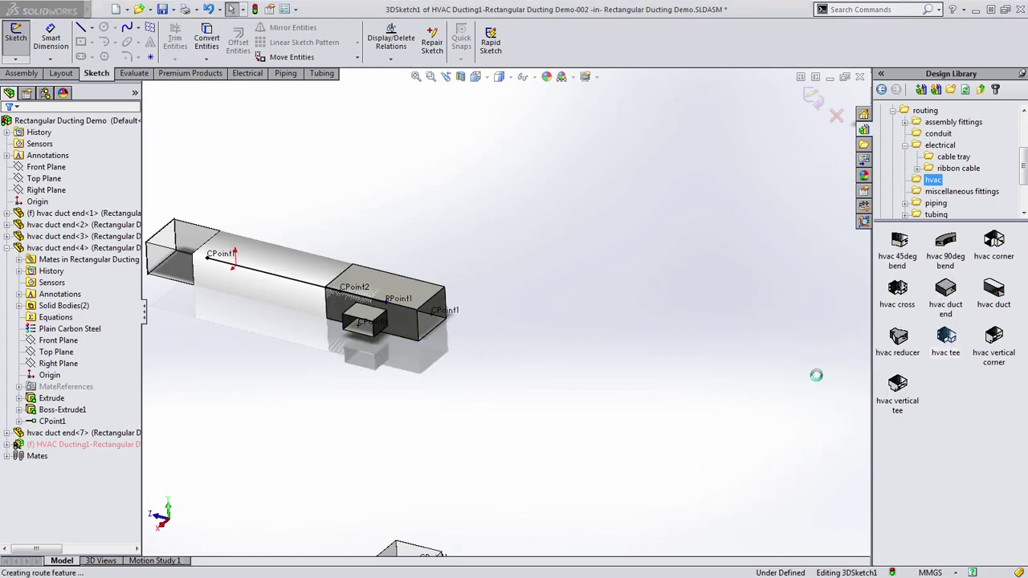
key("Escape")
Extend the tee's side branch, sketch a line about 8620 mm long along Z and a perpendicular one, joining it to the nearby large duct end
scroll(521, 413, "up", 2)
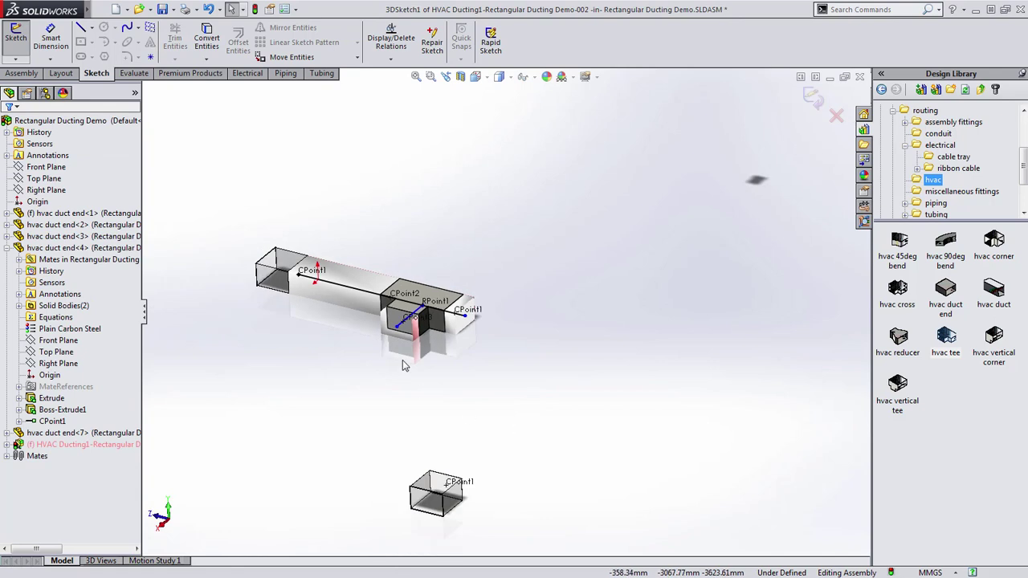
mouse_move(395, 328)
left_mouse_down()
mouse_move(338, 392)
mouse_move(357, 376)
left_mouse_up()
key("s")
left_click(364, 406)
left_click(356, 376)
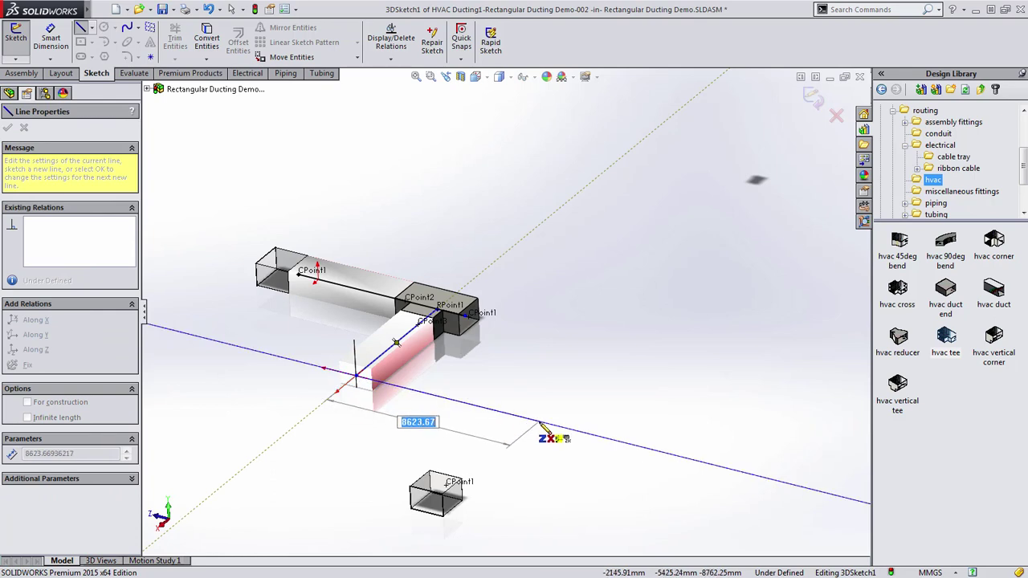
left_click(539, 425)
left_click(478, 475)
key("Escape")
left_click_drag(477, 474, 446, 485)
left_click(521, 346)
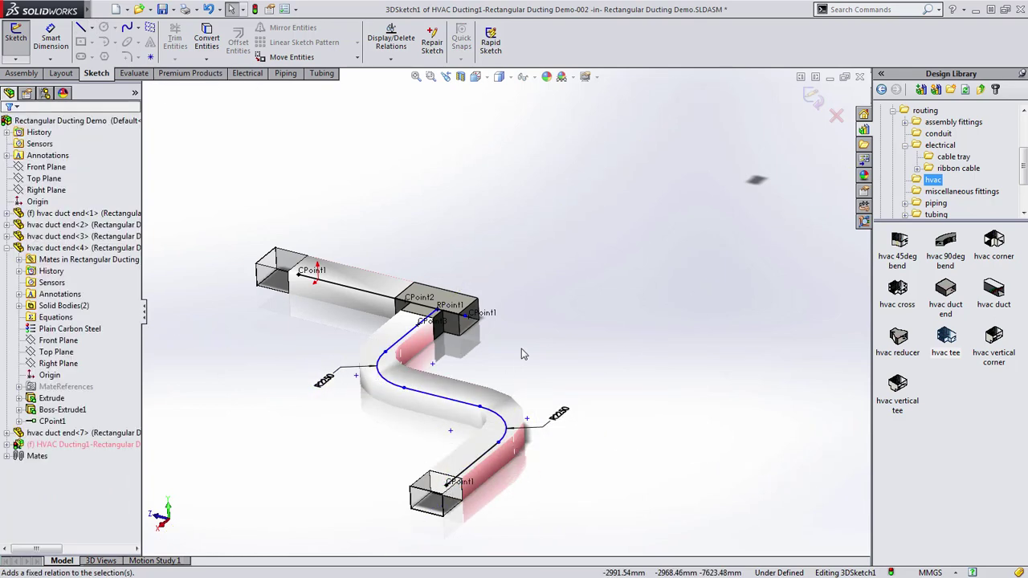
Lengthen the tee's straight outlet and sketch a vertical riser line upward from its end
left_click_drag(466, 318, 556, 339)
left_click(546, 369)
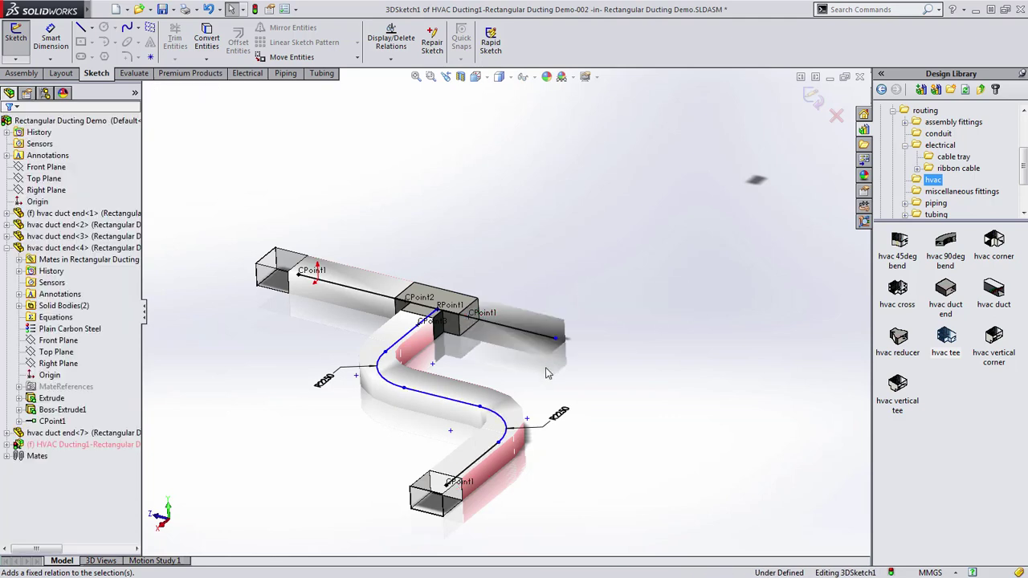
key("s")
left_click(555, 391)
left_click(556, 338)
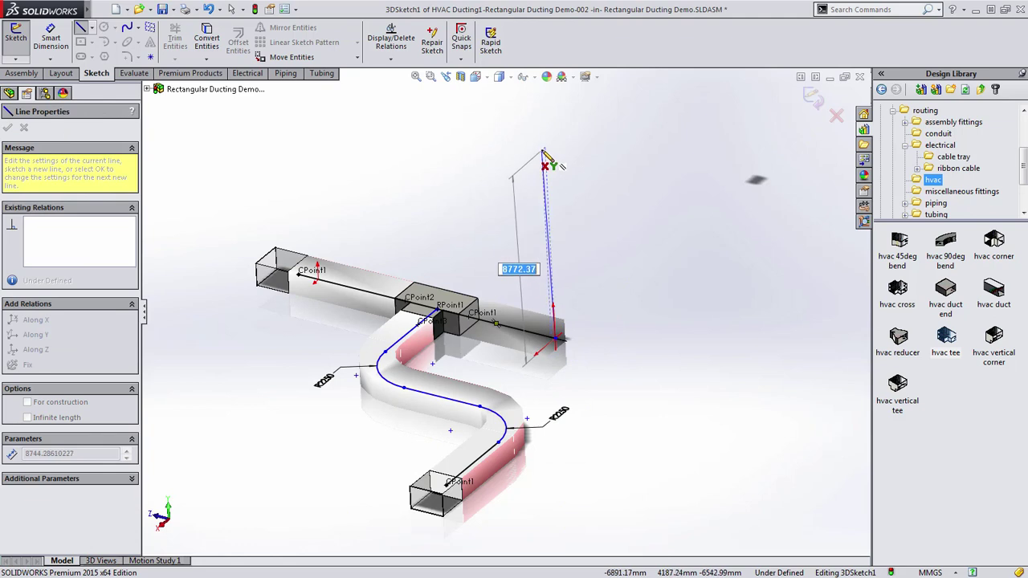
left_click(544, 123)
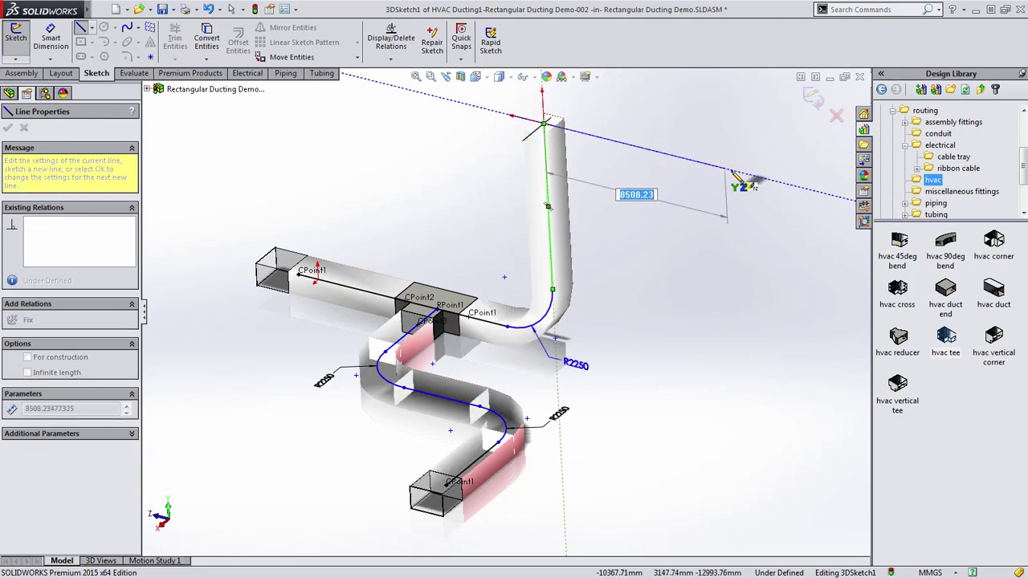
Continue from the riser with a line about 8500 mm long along Z, add a perpendicular line towards the small duct ends and lengthen it
left_click(734, 172)
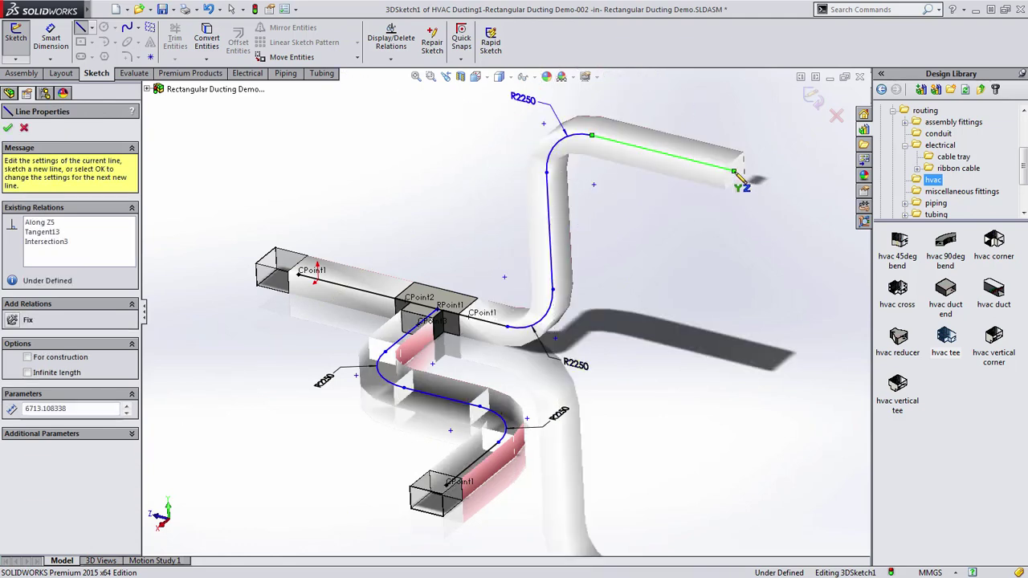
left_click(783, 133)
key("Escape")
mouse_move(742, 211)
middle_mouse_down("ctrl")
mouse_move(548, 370)
mouse_move(349, 474)
middle_mouse_up("ctrl")
scroll(404, 387, "down", 3)
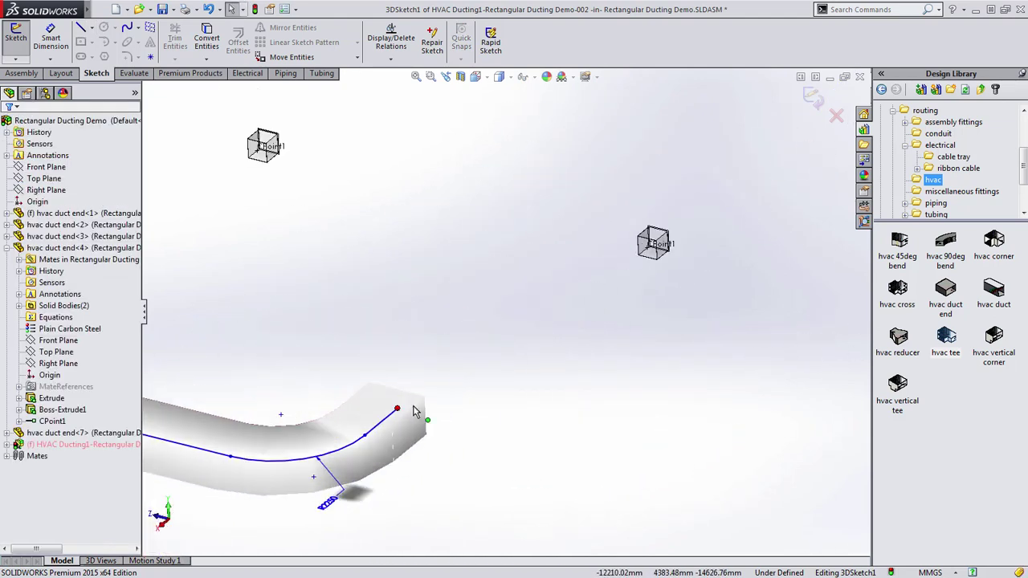
left_click_drag(397, 408, 421, 404)
left_click(582, 397)
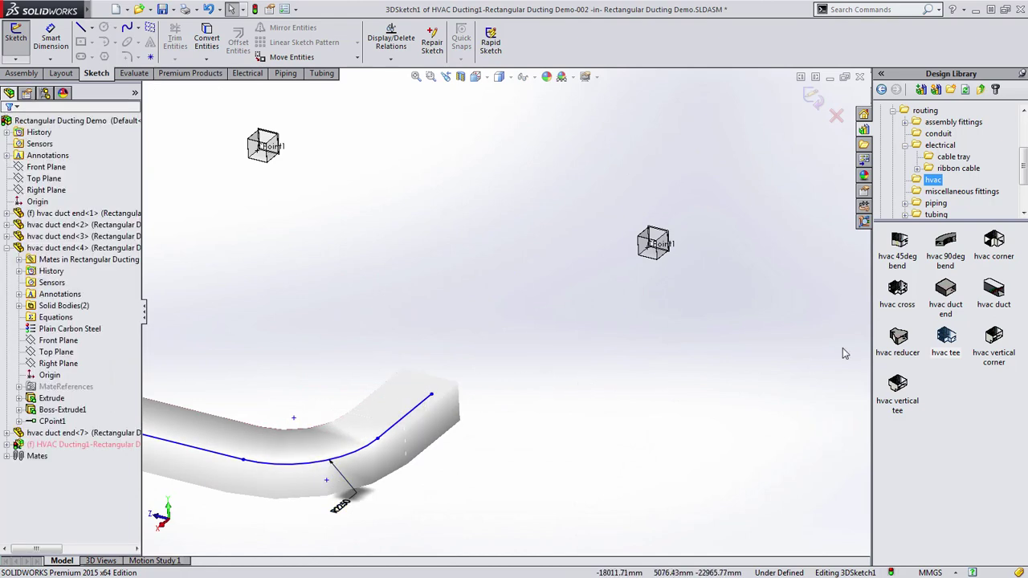
Insert an hvac cross at the end of the upper duct line, using the Cross 1.5 x 1.0 x 1.0 x 0.5 configuration
left_click_drag(868, 303, 434, 396)
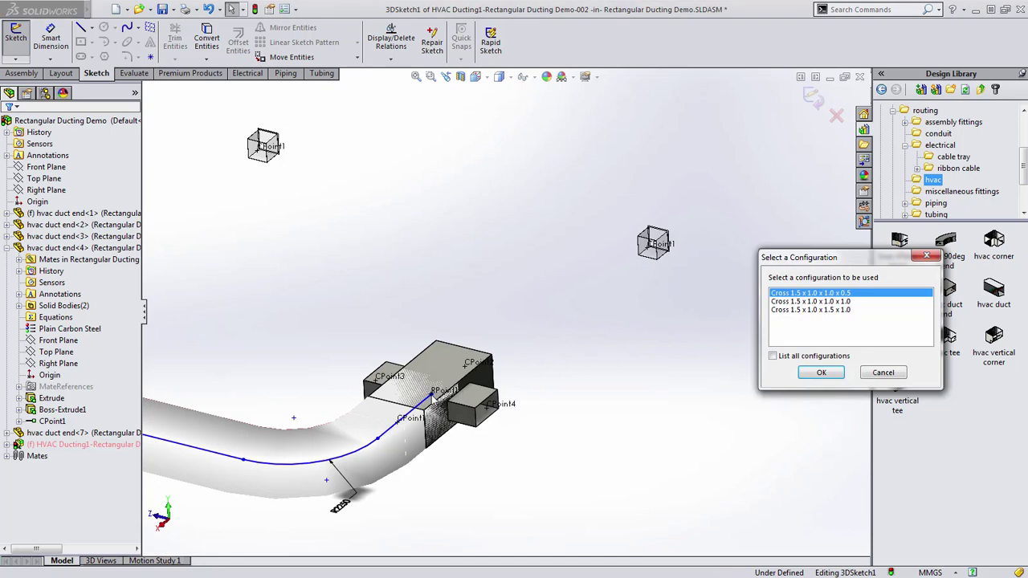
left_click(823, 375)
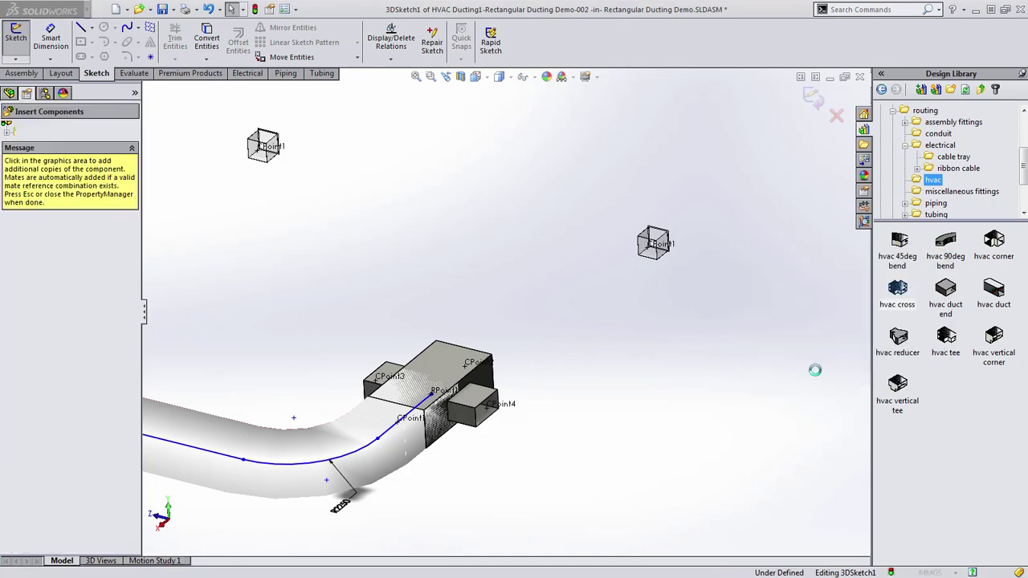
key("Escape")
Lengthen the route stubs leaving the cross's forward outlet and its two side outlets
left_click_drag(479, 359, 531, 311)
left_click_drag(505, 414, 703, 453)
left_click_drag(366, 376, 189, 324)
Sketch a line about 3780 mm long from the end of the cross's CPoint3 branch, parallel to its forward outlet
key("s")
left_click(233, 333)
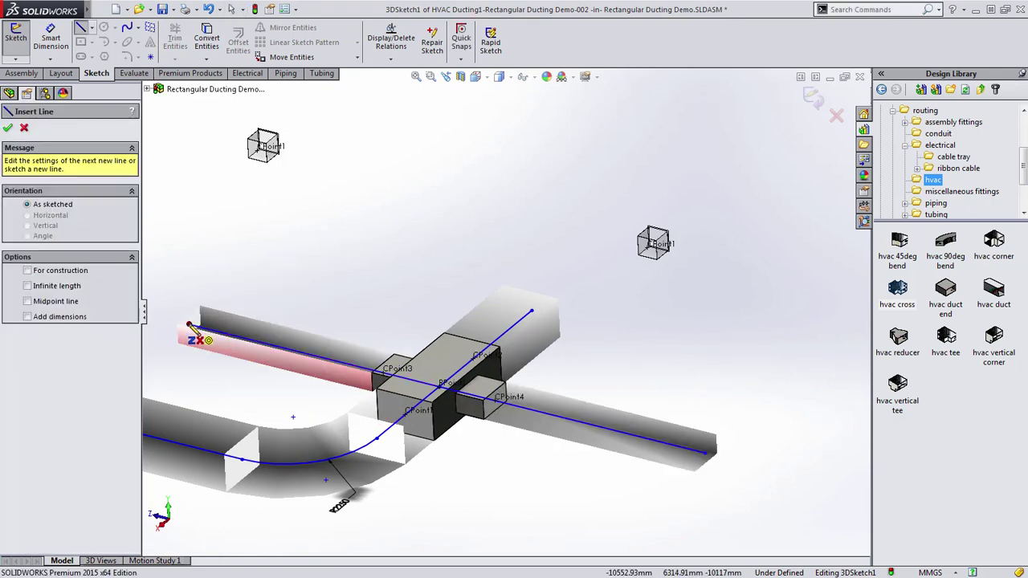
left_click(190, 327)
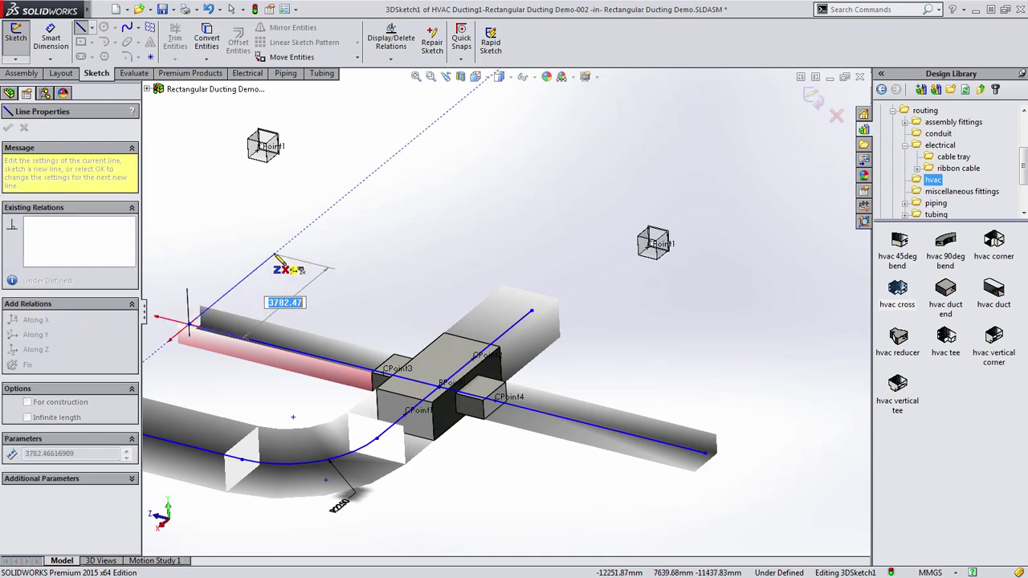
left_click(276, 255)
key("Escape")
key("Escape")
Sketch a line from the end of the cross's CPoint4 branch, parallel to its forward outlet
key("s")
left_click(717, 444)
left_click(707, 453)
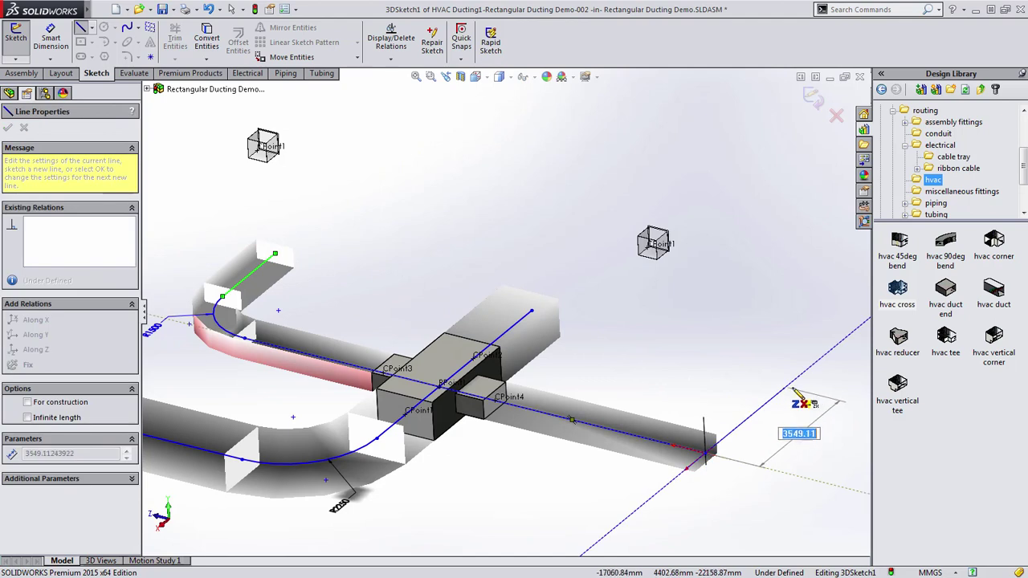
left_click(818, 362)
key("Escape")
key("Escape")
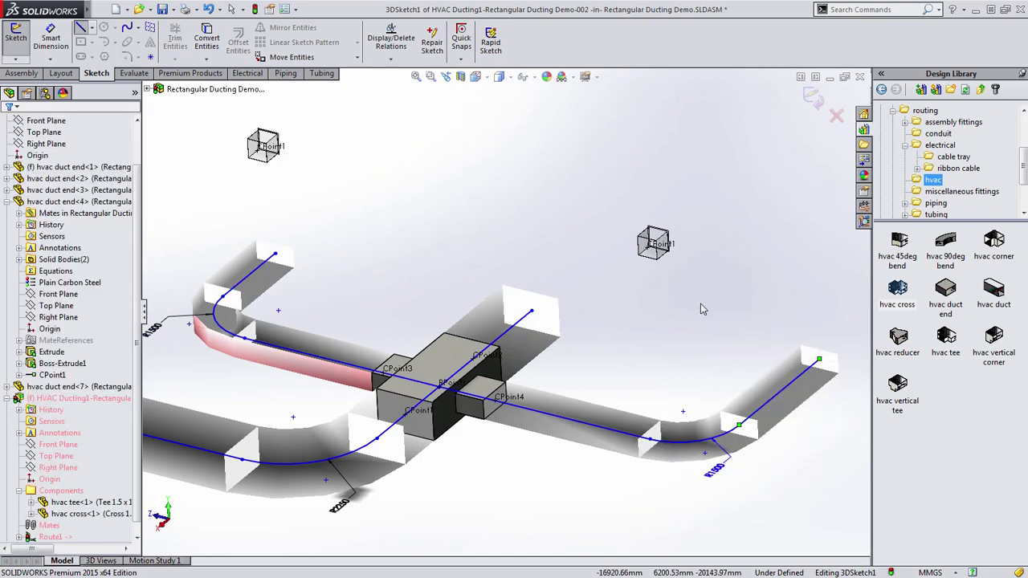
Place hvac reducers in the Reducer 1.0x0.5 to 0.5x0.5 configuration on the ends of both side branches
left_click_drag(901, 339, 821, 363)
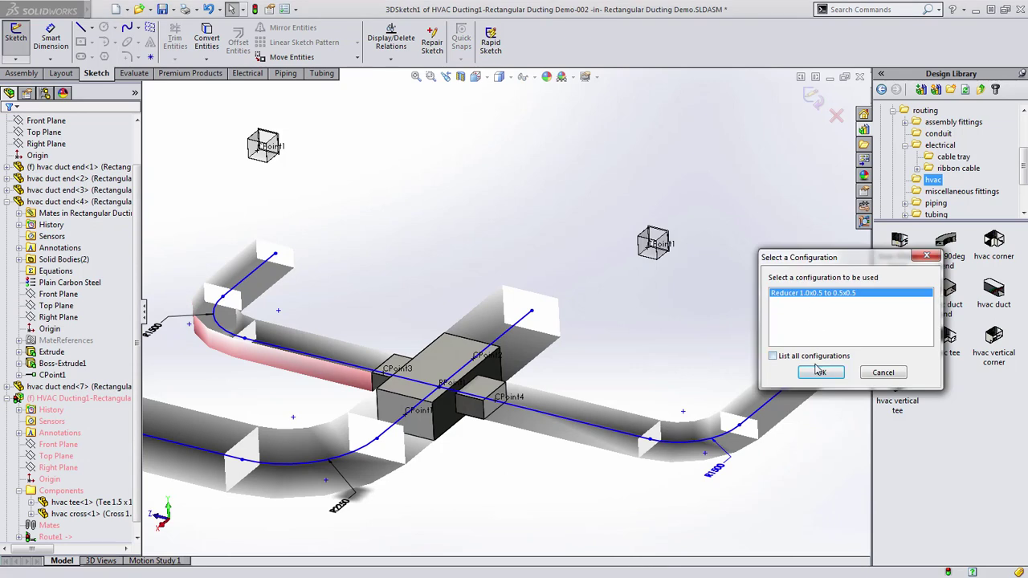
left_click(820, 372)
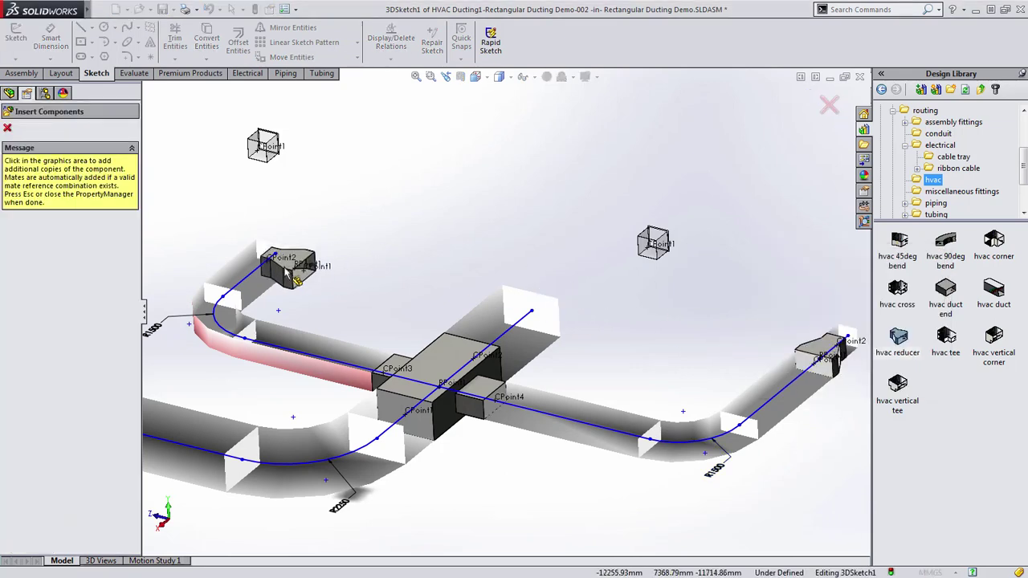
left_click(296, 241)
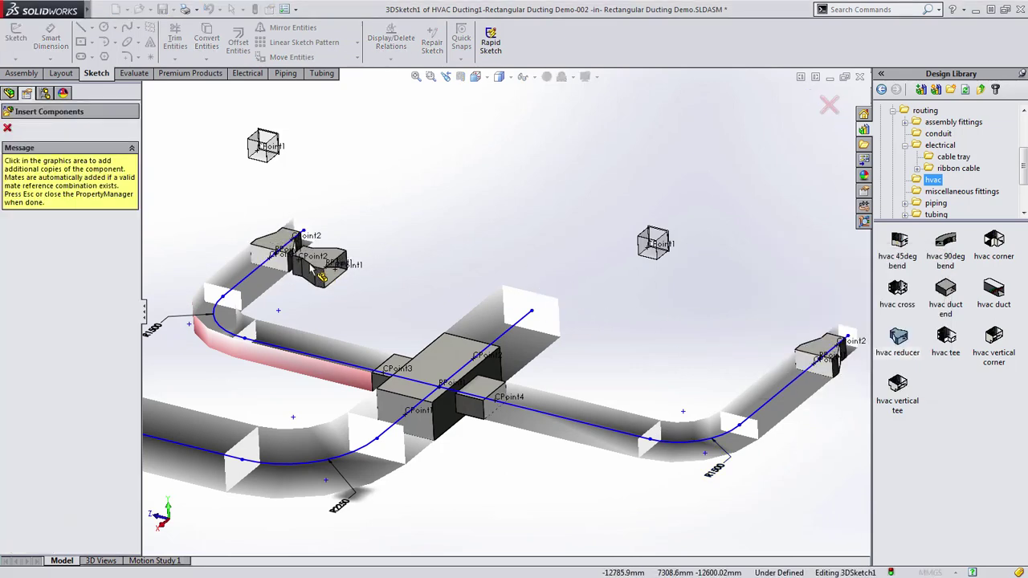
Place a reducer on the end of the middle branch, using the Reducer 1.5x1.0 to 0.5x0.5 configuration
left_click(530, 305)
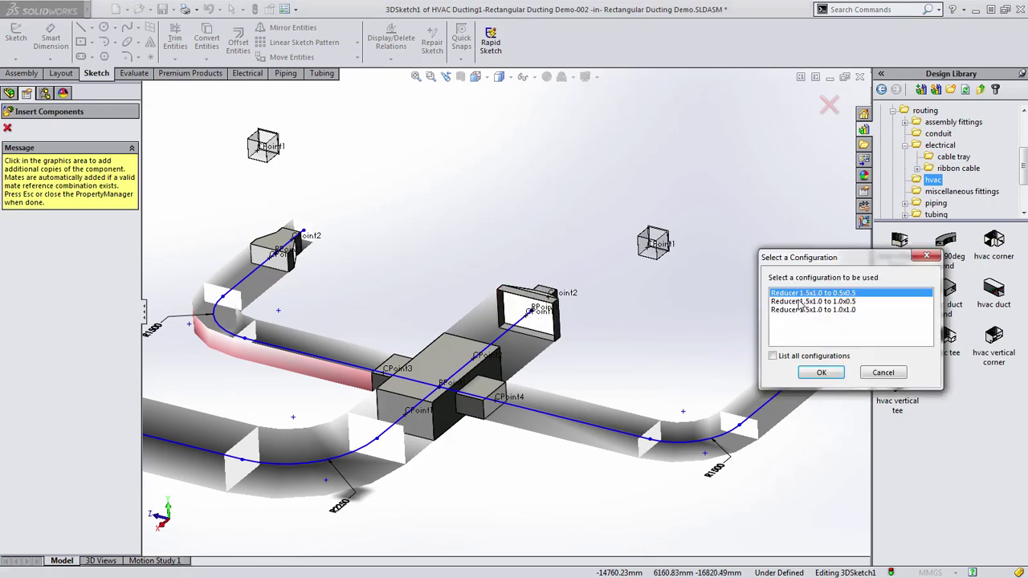
left_click(821, 373)
key("Escape")
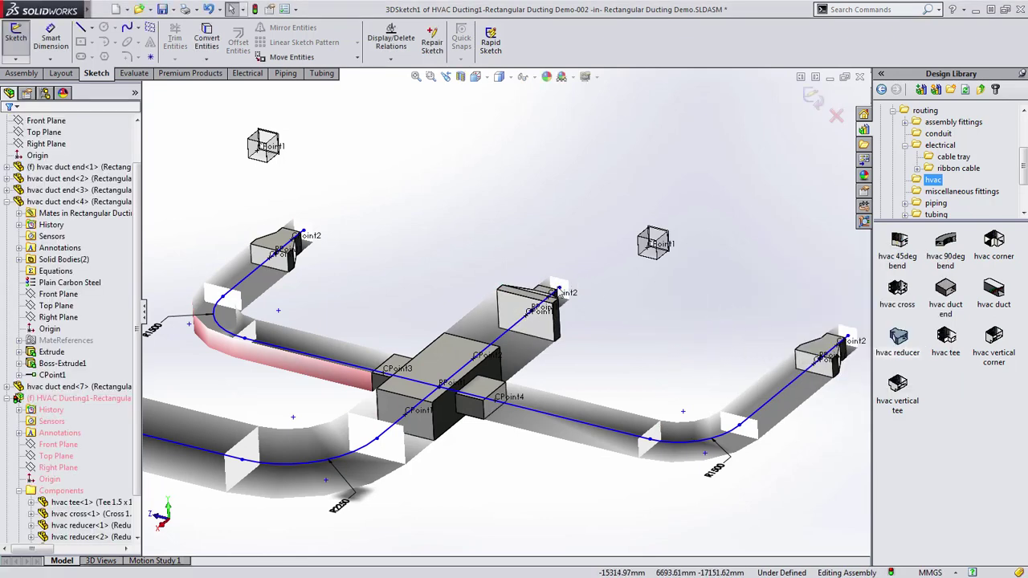
Connect the line ends leaving the three reducers to the connection points of the three small duct ends
left_click(580, 277)
left_click_drag(580, 276, 667, 255)
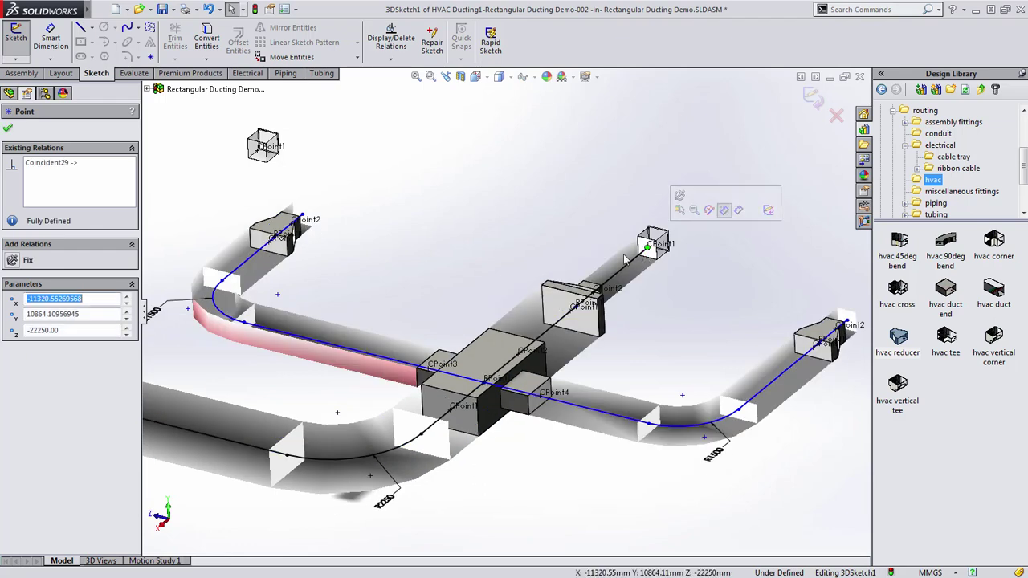
left_click_drag(303, 218, 257, 149)
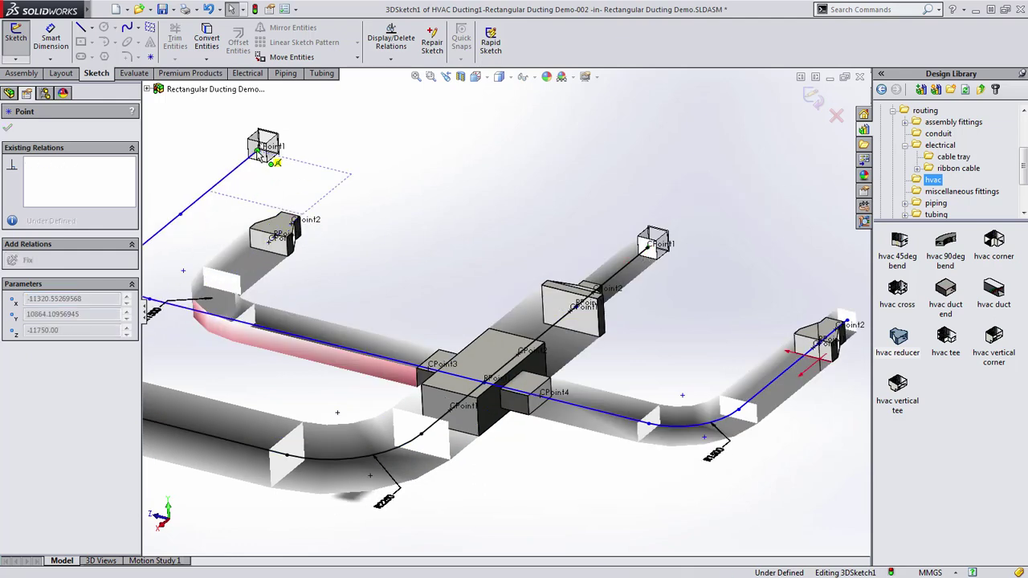
middle_click_drag(715, 321, 413, 321, "ctrl")
mouse_move(553, 325)
left_mouse_down()
mouse_move(683, 347)
mouse_move(749, 342)
left_mouse_up()
left_click(667, 277)
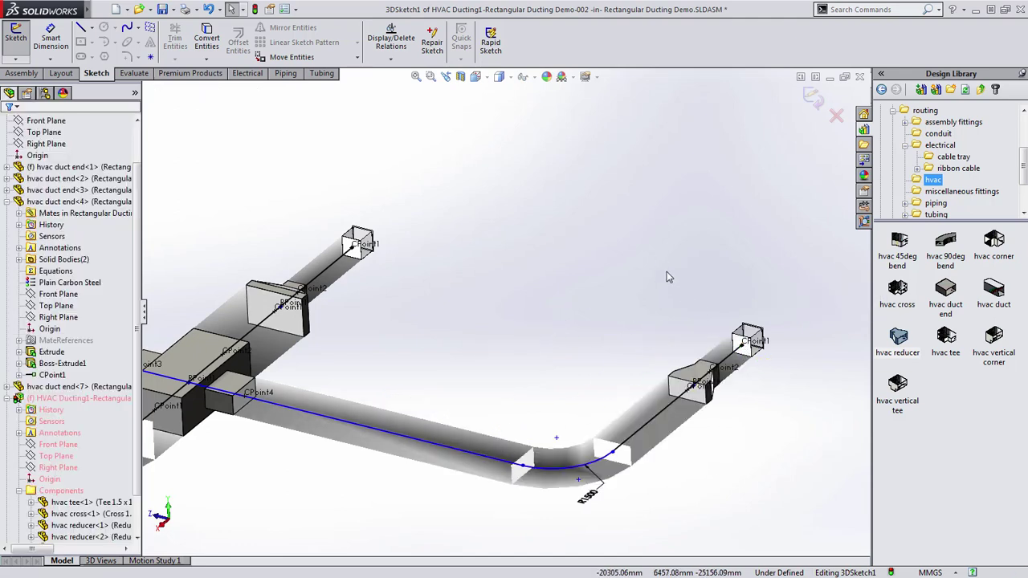
Exit the route sketch to build the ducting and hide the connection point labels in the assembly
left_click(814, 98)
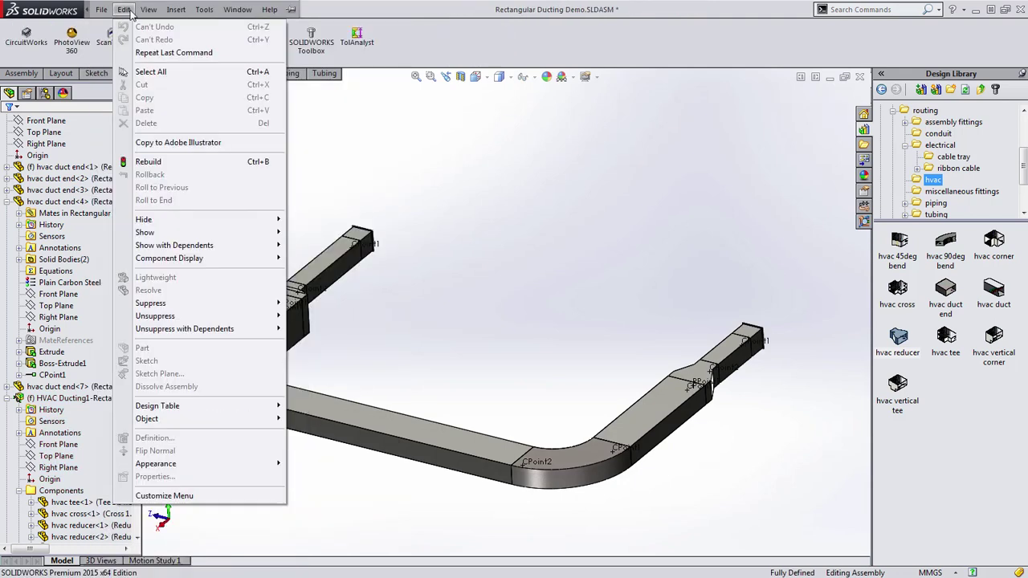
left_click(149, 8)
left_click(183, 134)
scroll(265, 200, "down", 3)
mouse_move(265, 200)
middle_mouse_down()
mouse_move(314, 241)
mouse_move(356, 188)
mouse_move(447, 219)
mouse_move(426, 253)
mouse_move(373, 247)
middle_mouse_up()
scroll(96, 160, "up", 2)
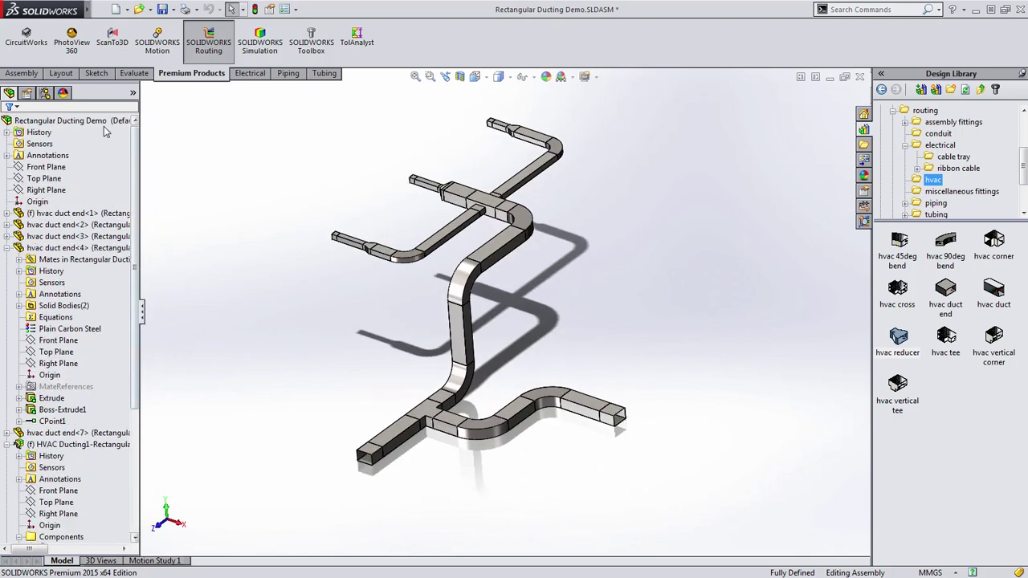
Open the drawing of the Rectangular Ducting Demo assembly and move its ducting view lower on the sheet, towards the parts table
left_click(57, 120)
left_click(49, 84)
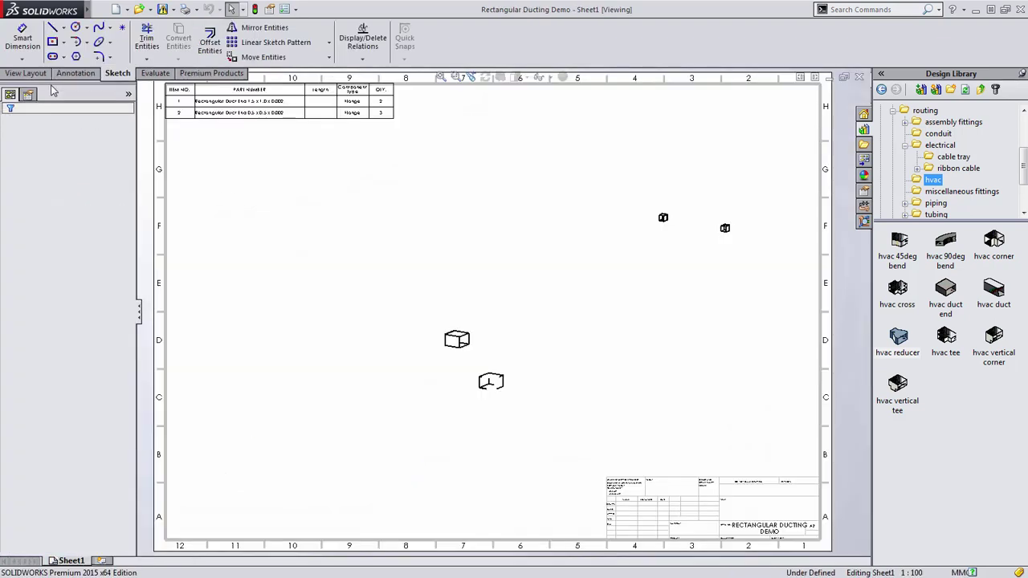
mouse_move(560, 187)
left_mouse_down()
mouse_move(488, 257)
mouse_move(488, 286)
left_mouse_up()
scroll(383, 158, "down", 2)
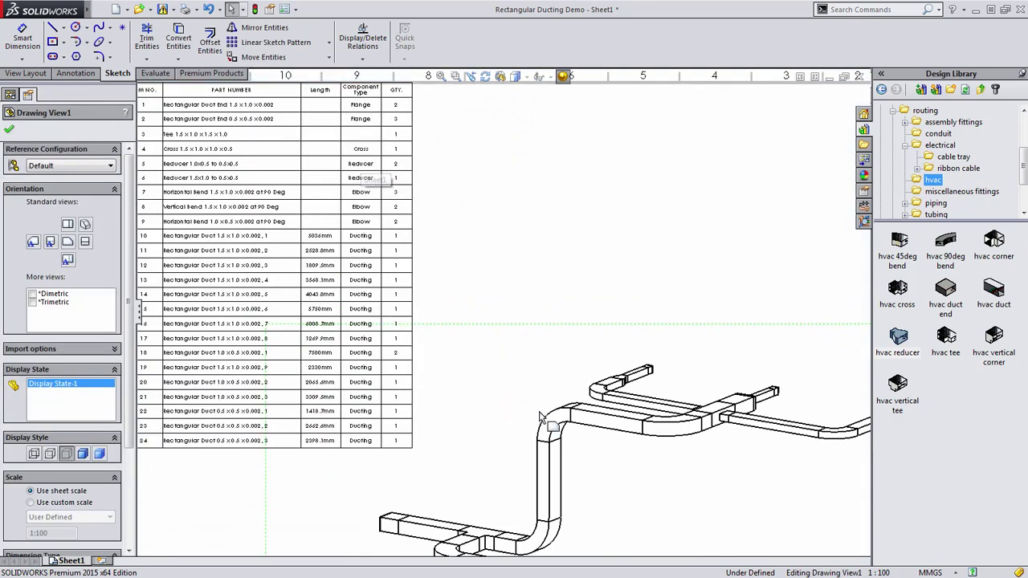
Examine which bill of materials rows correspond to the vertical duct and the upper horizontal bend, and review the listed parts
left_click(553, 475)
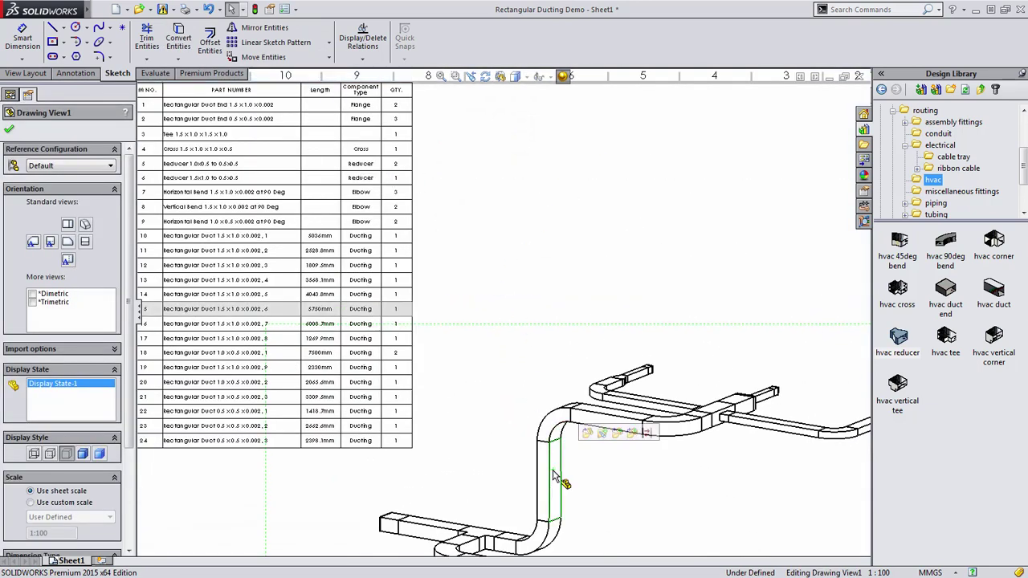
left_click(686, 434)
scroll(358, 229, "down", 3)
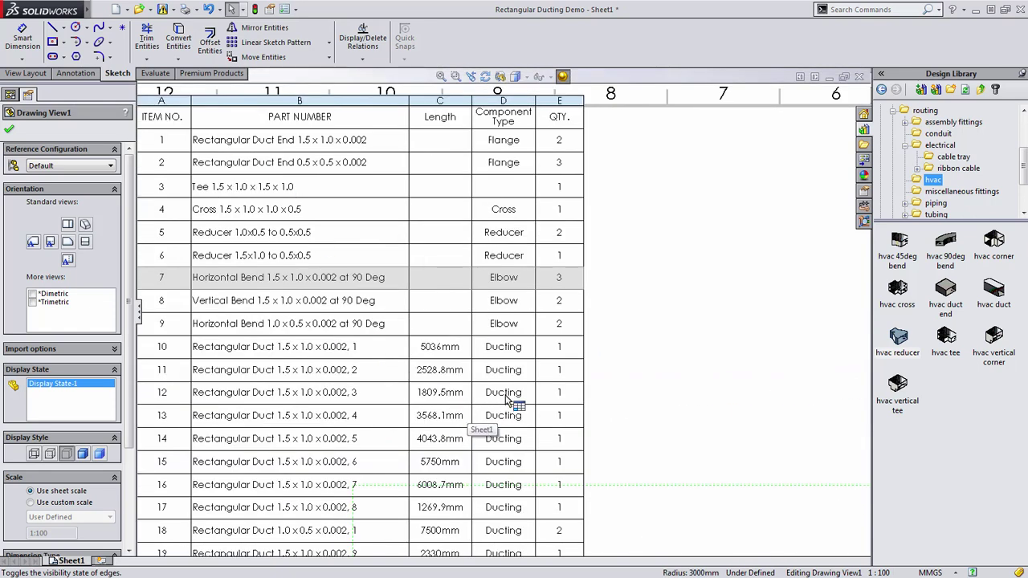
scroll(634, 389, "up", 7)
scroll(639, 472, "down", 2)
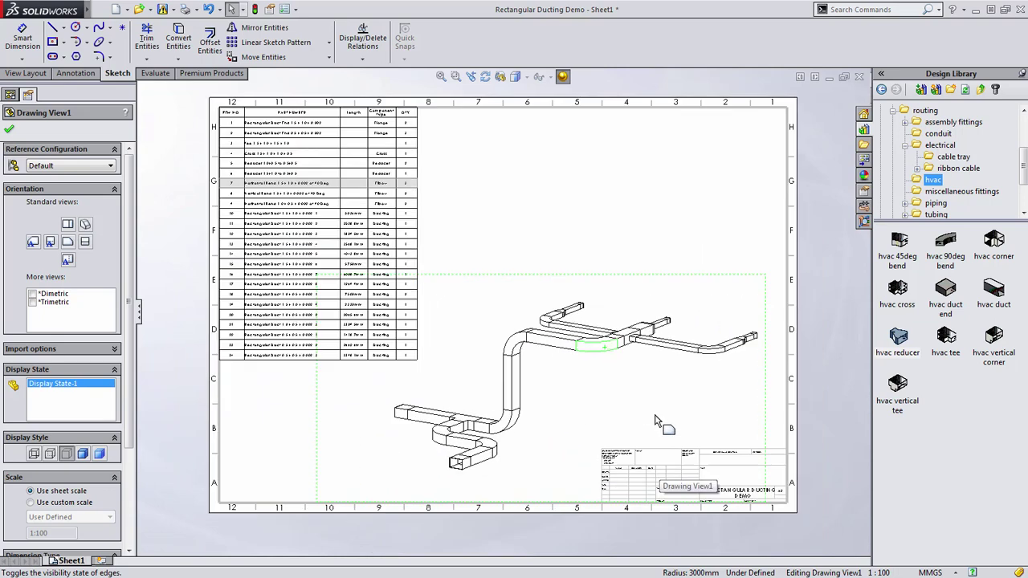
Switch to the Cable Tray demo2 assembly and open the cable tray folder of the design library
left_click(661, 248)
key("ctrl+Tab")
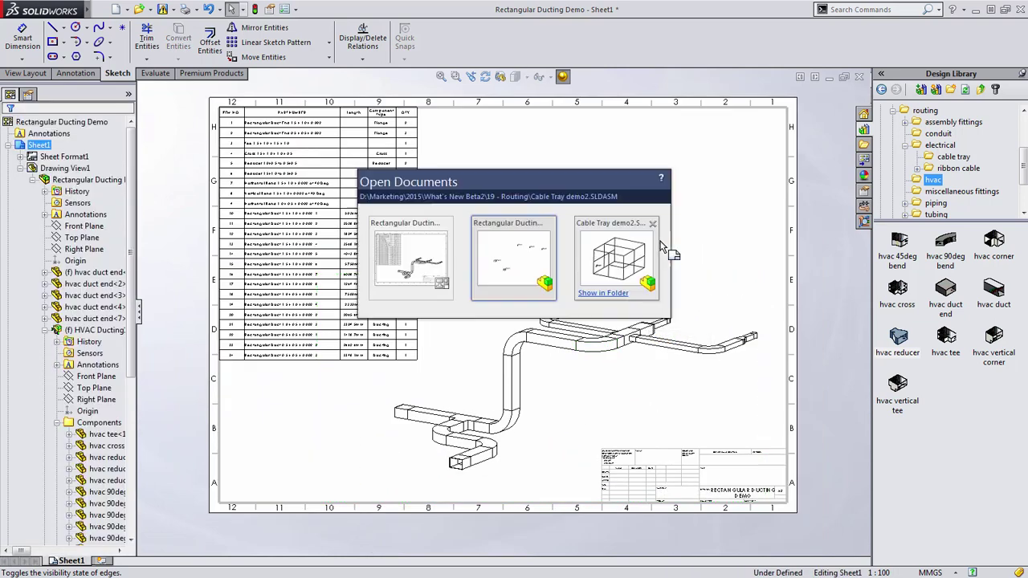
left_click(633, 247)
middle_click_drag(265, 325, 312, 329)
scroll(204, 451, "down", 5)
scroll(313, 444, "down", 3)
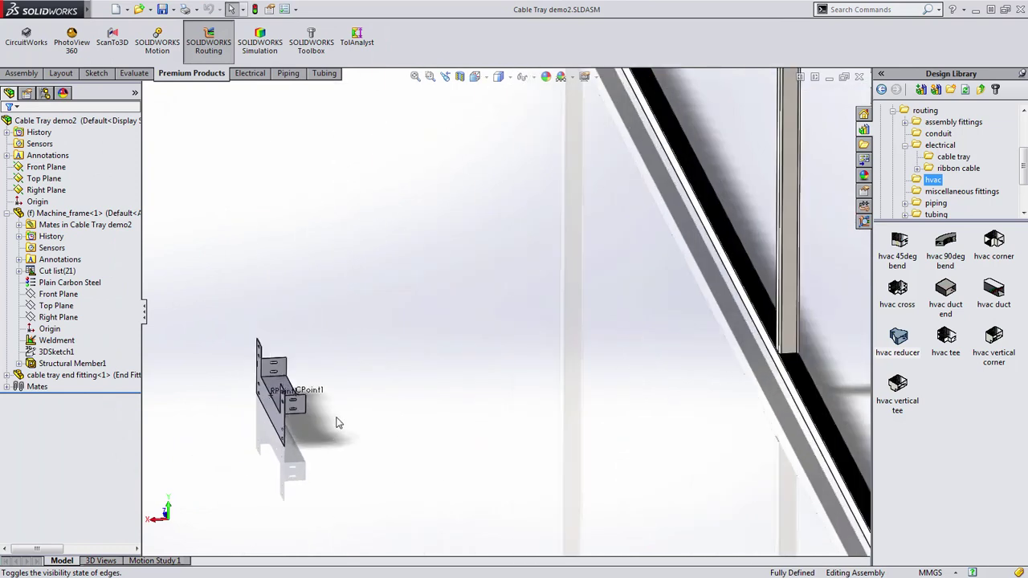
left_click(953, 157)
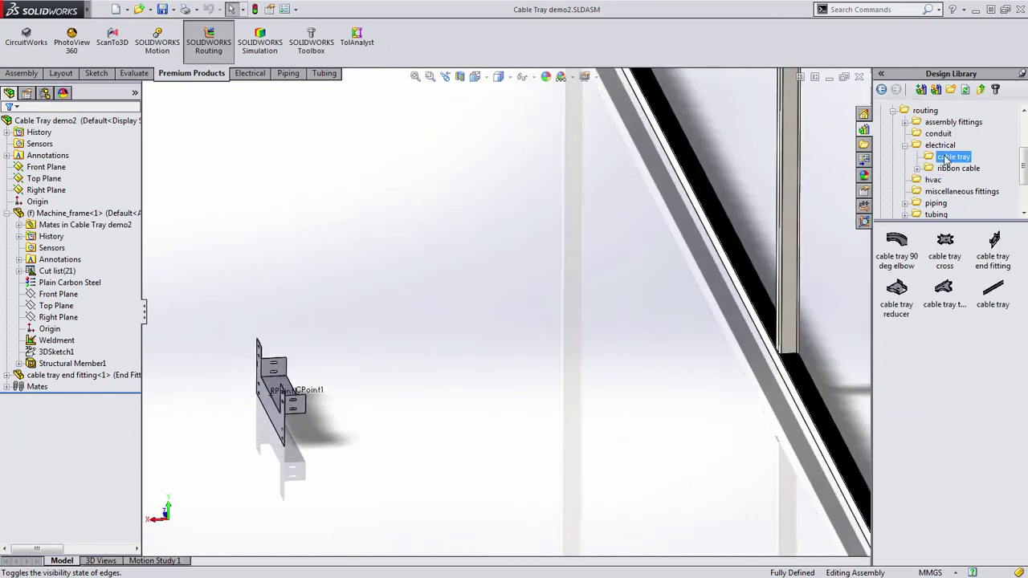
Start a cable tray route at CPoint1 of the end fitting and lengthen its stub towards the machine frame
right_click(316, 396)
left_click(354, 361)
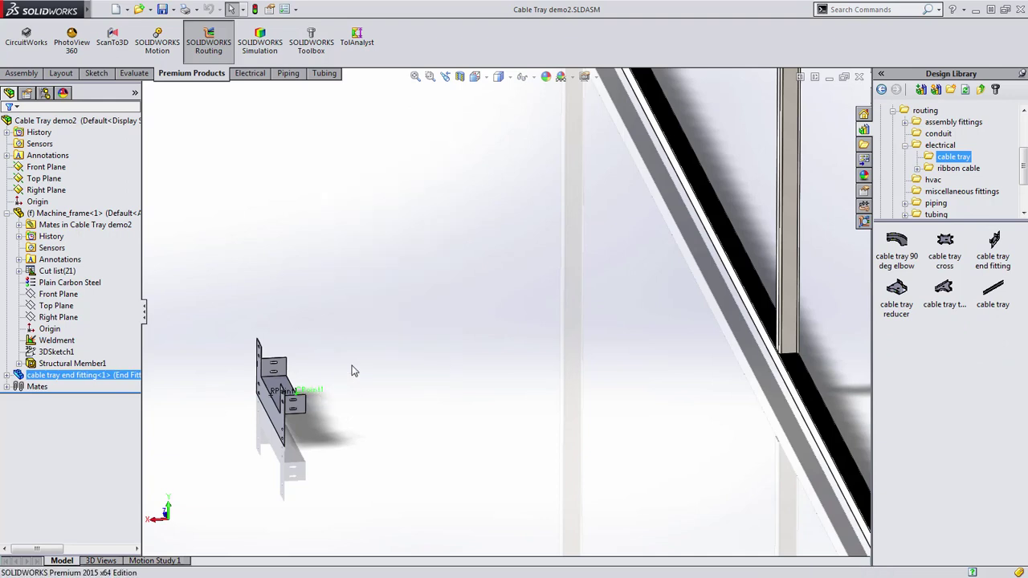
right_click(353, 371)
left_click(375, 414)
left_click_drag(372, 391, 690, 384)
Sketch the route lines from the stub end up above the frame, across, down the far side and outward
key("f")
key("s")
left_click(411, 469)
left_click(362, 441)
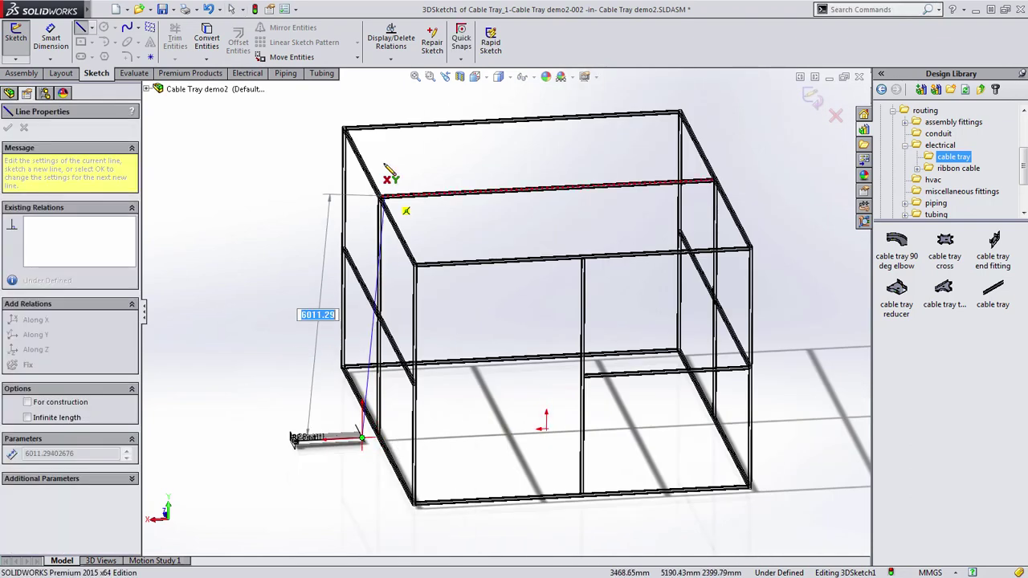
left_click(365, 103)
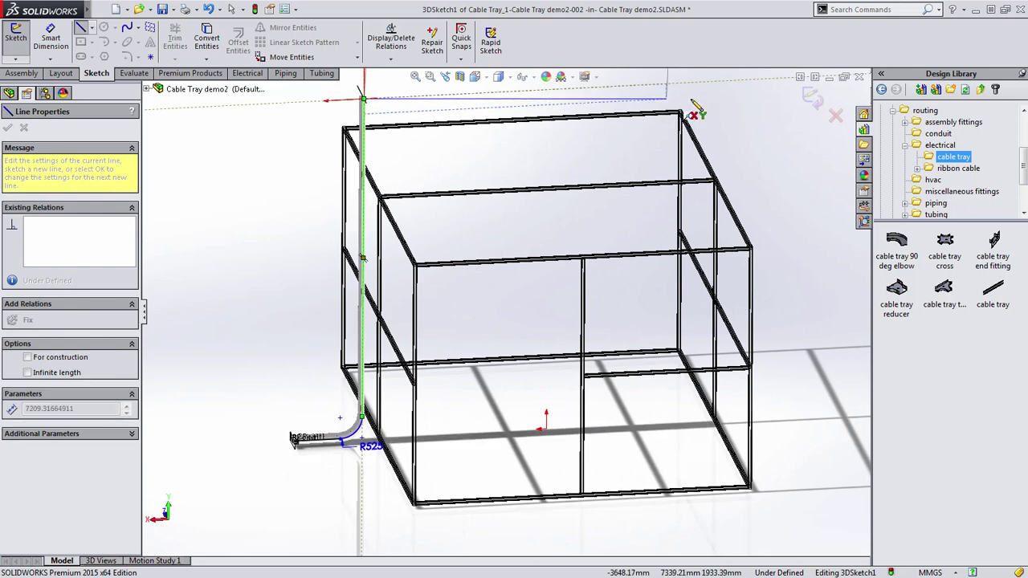
left_click(772, 123)
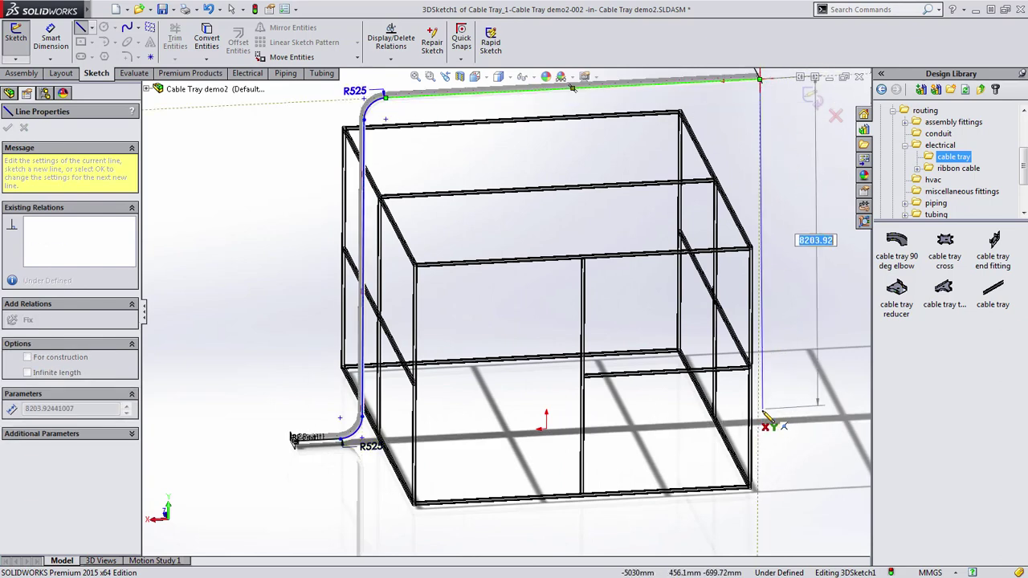
left_click(758, 420)
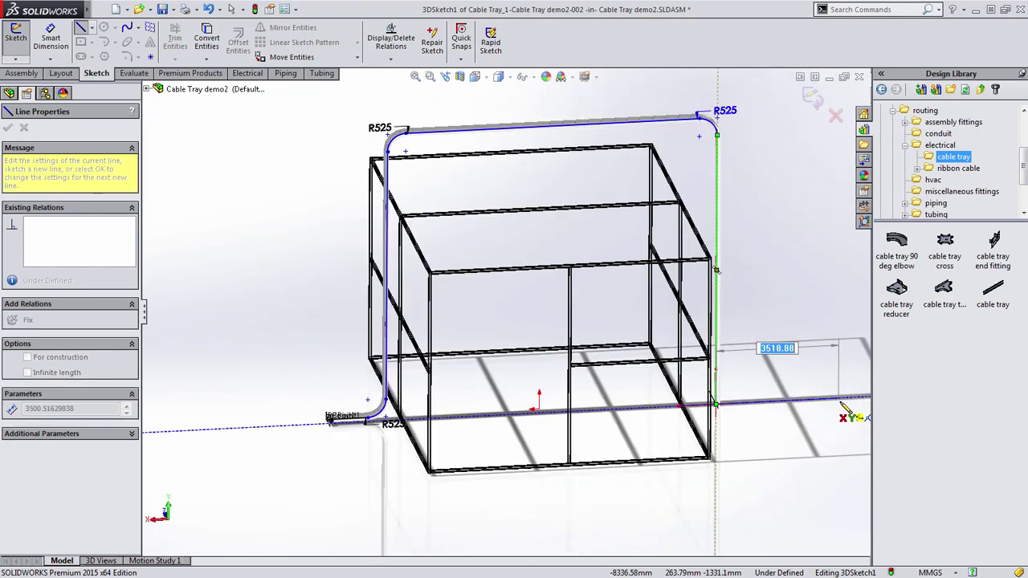
left_click(849, 400)
key("Escape")
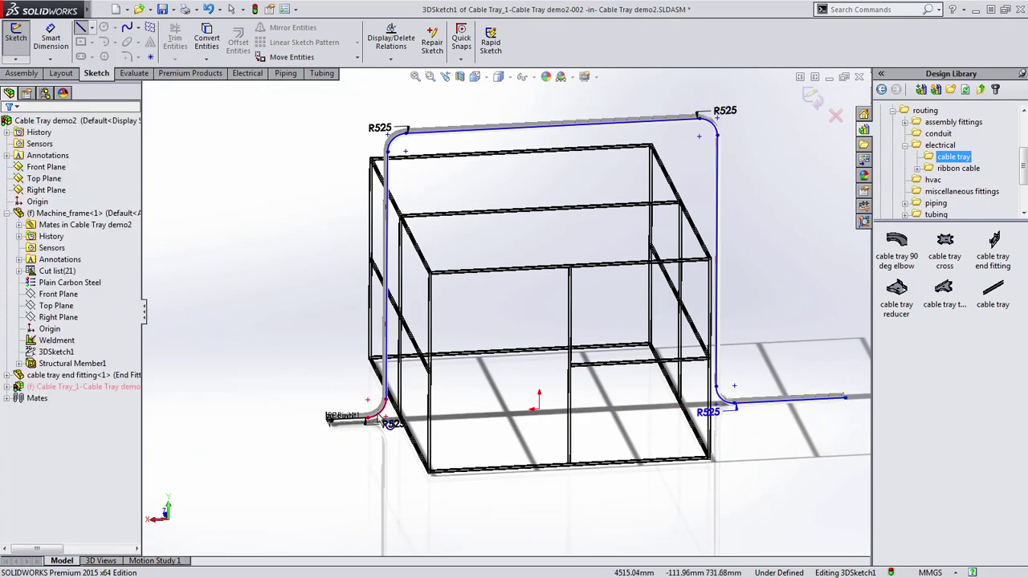
Add an On Plane relation between the lower bend's upper tangent point near the end fitting and the machine frame face
scroll(378, 425, "down", 4)
scroll(414, 399, "down", 3)
scroll(425, 359, "down", 3)
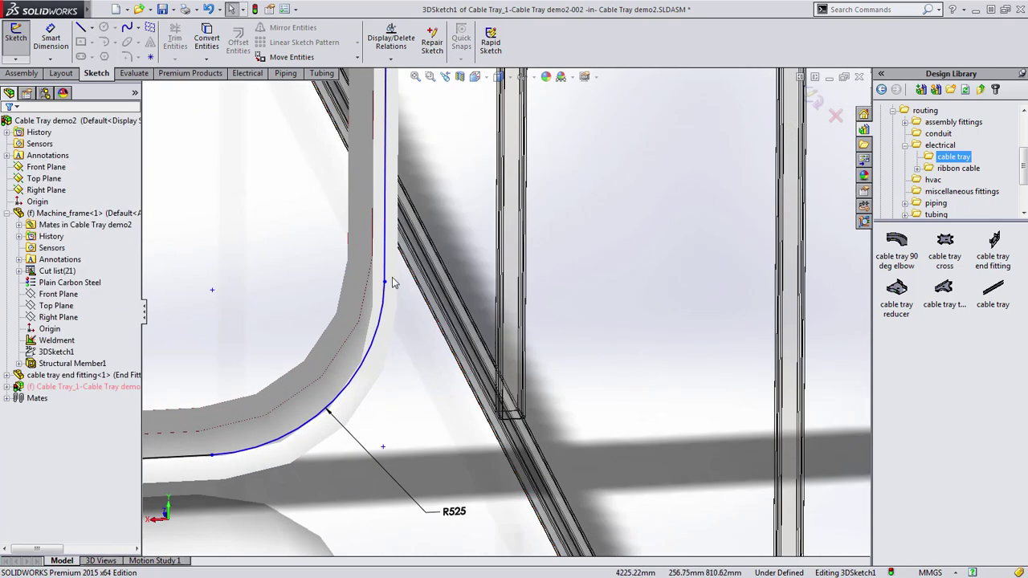
left_click(385, 288)
left_click(385, 282)
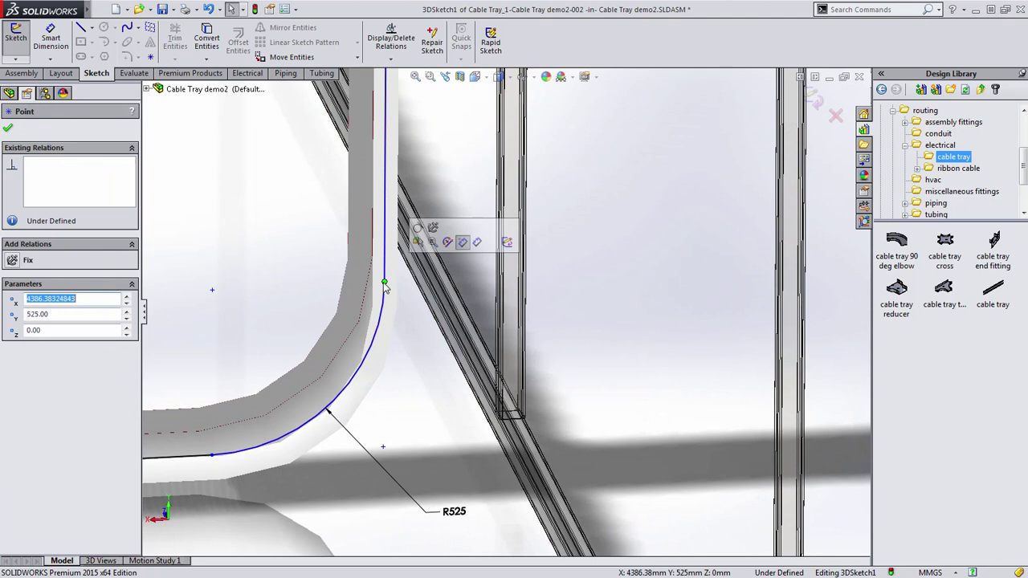
key("Escape")
left_click(439, 316, "ctrl")
left_click(472, 257)
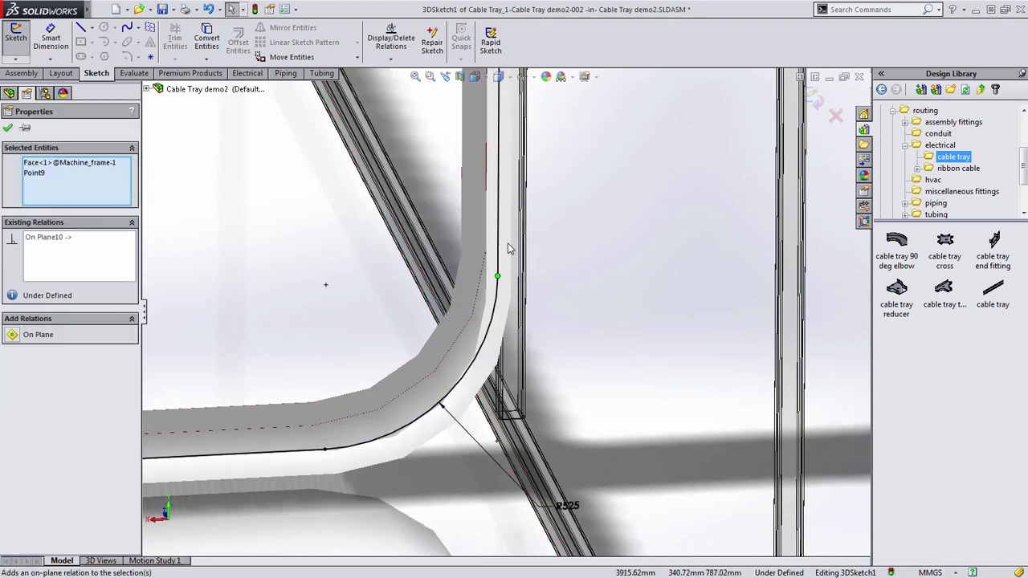
Make the end point of the upper bend on the first vertical run lie On Plane with the frame's top member face
scroll(544, 231, "up", 3)
middle_click_drag(568, 209, 508, 522, "ctrl")
middle_click_drag(509, 186, 509, 504, "ctrl")
mouse_move(498, 228)
middle_mouse_down("ctrl")
mouse_move(508, 286)
mouse_move(548, 298)
mouse_move(558, 412)
mouse_move(556, 308)
middle_mouse_up("ctrl")
left_click(455, 165)
scroll(484, 392, "down", 4)
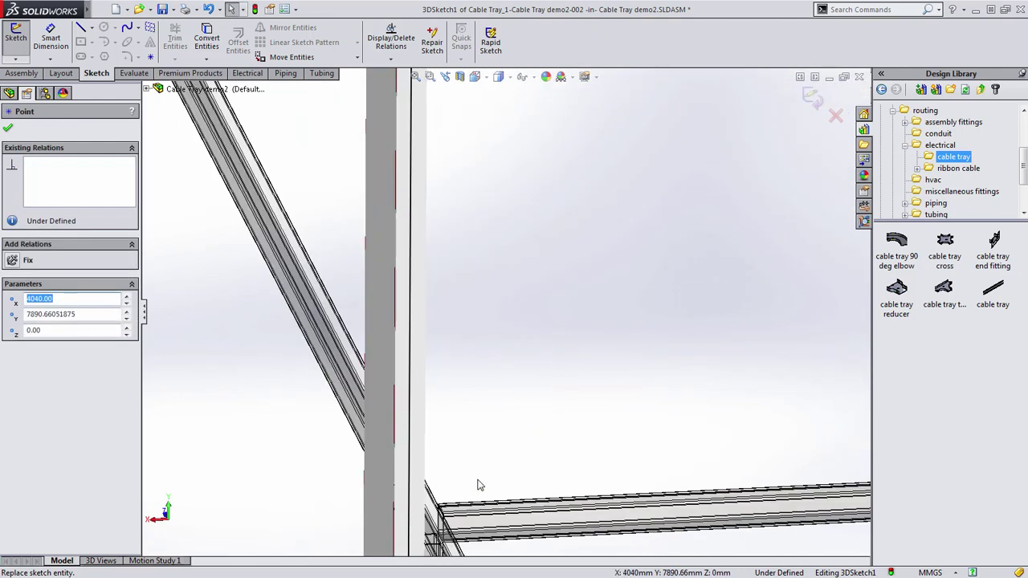
left_click_drag(434, 518, 435, 519)
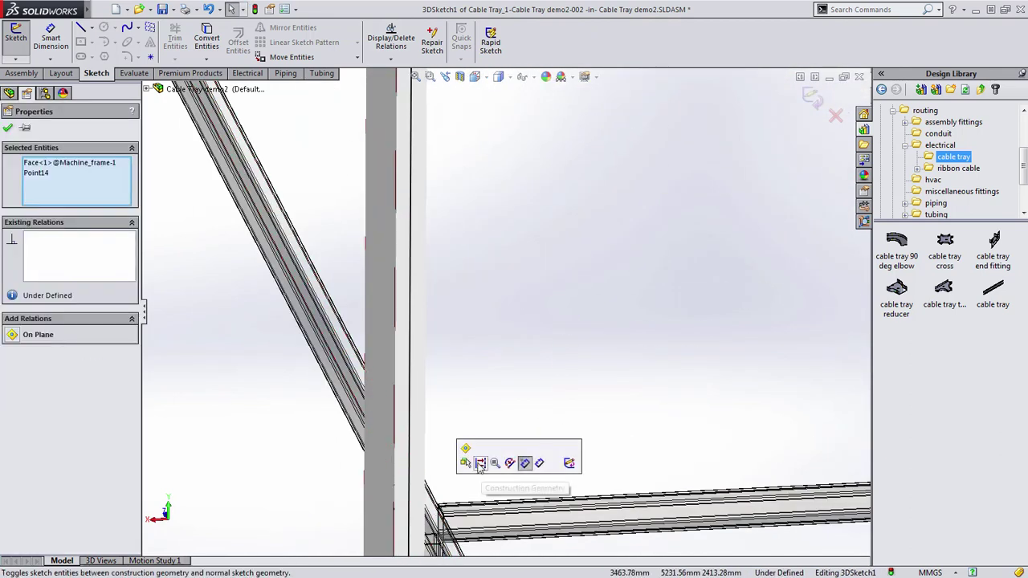
left_click(552, 454)
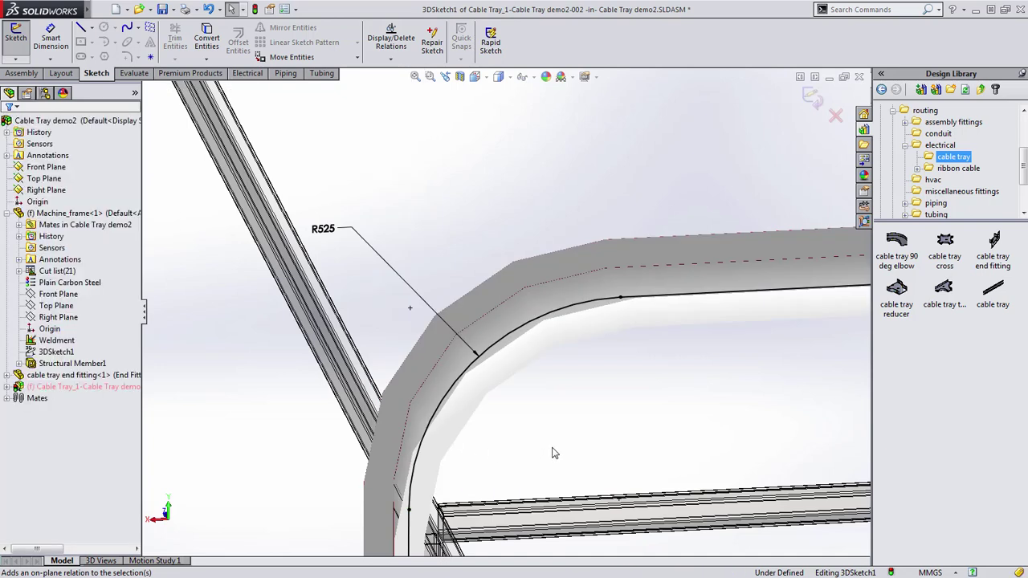
Make the upper bend point on the far vertical run lie On Plane with the adjacent machine frame face
scroll(579, 451, "up", 10)
middle_click_drag(641, 434, 598, 446)
scroll(579, 295, "down", 8)
left_click(550, 273)
scroll(628, 318, "up", 1)
left_click(759, 294, "ctrl")
left_click(791, 243)
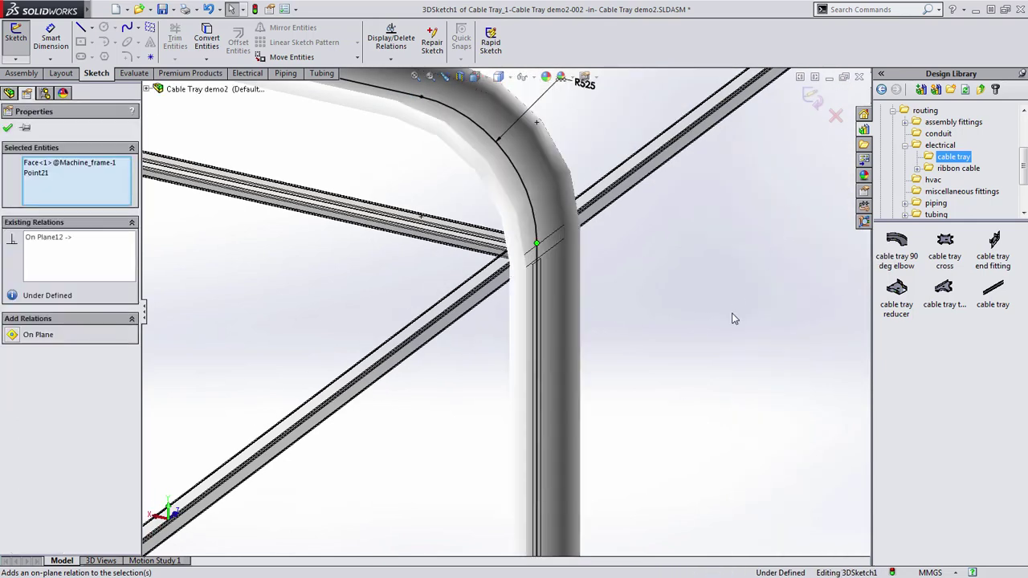
left_click(726, 317)
Make the outgoing floor-level line Coincident with the point at the end of the starting stub
scroll(598, 429, "up", 10)
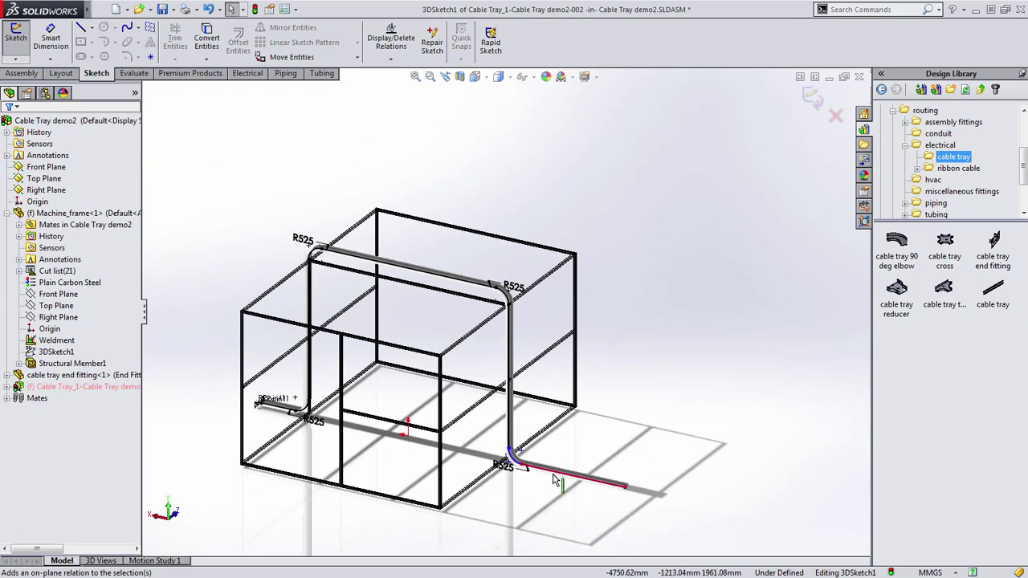
left_click(554, 480)
left_click(296, 412, "ctrl")
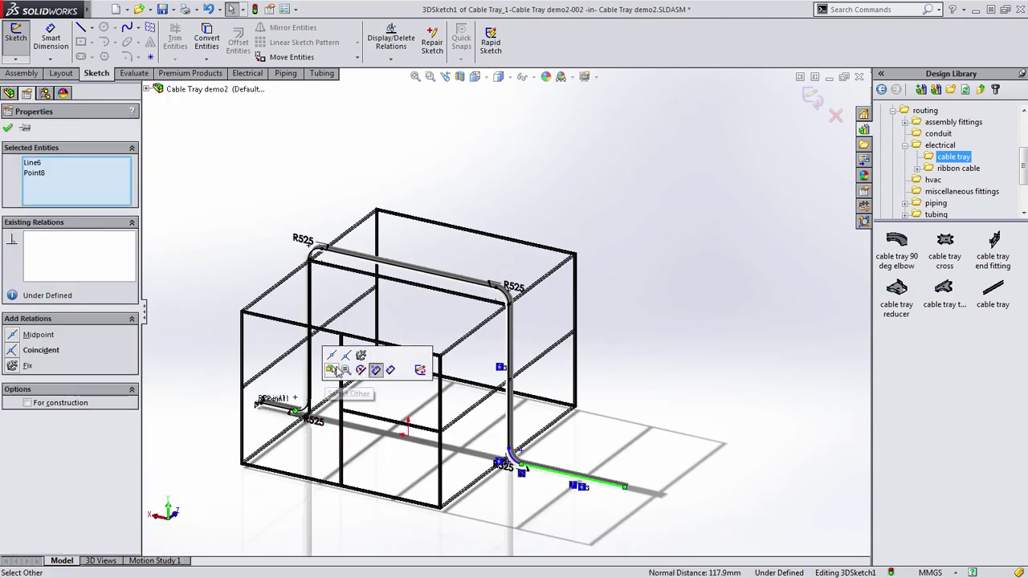
left_click(345, 370)
left_click(415, 440)
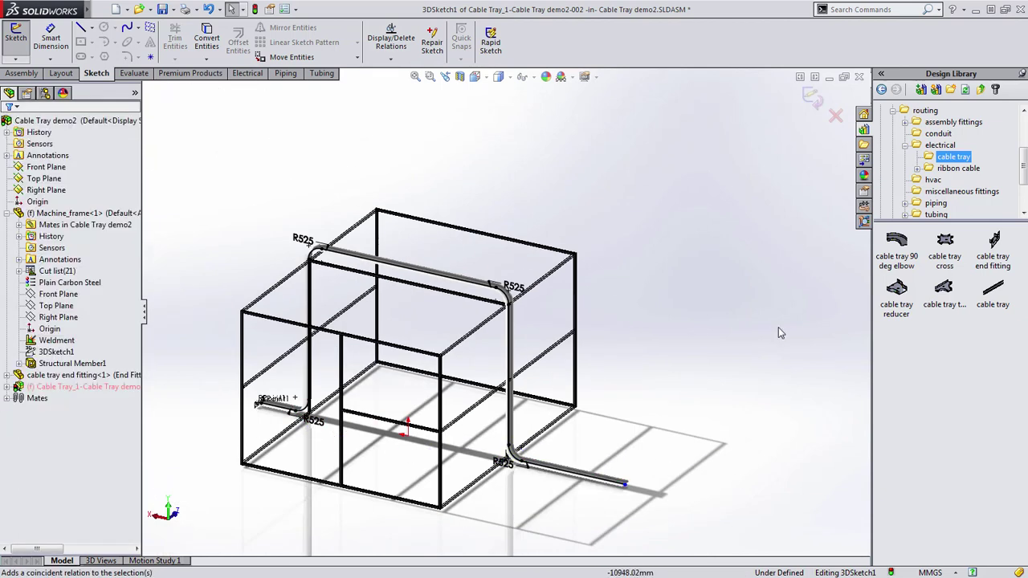
Insert a cable tray cross on the upper horizontal run using the configuration Cross 0.45 x 0.075 x 0.0015
left_click_drag(948, 250, 416, 272)
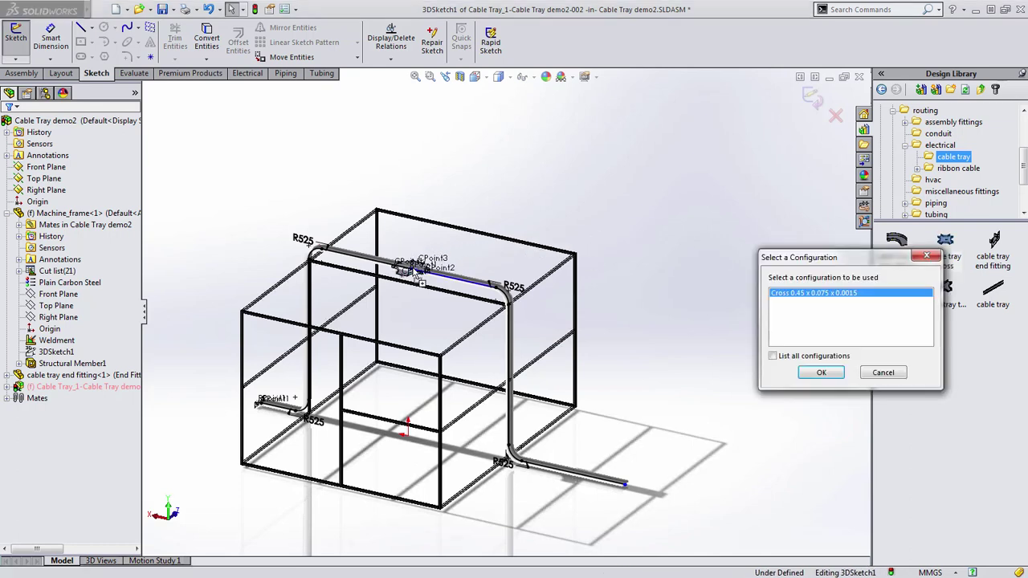
left_click(821, 373)
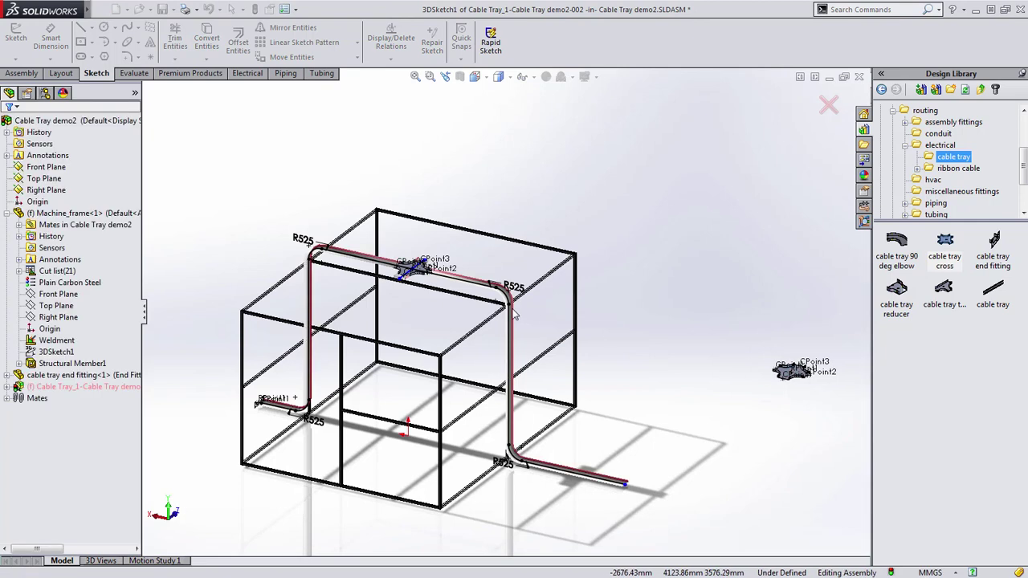
scroll(417, 268, "down", 6)
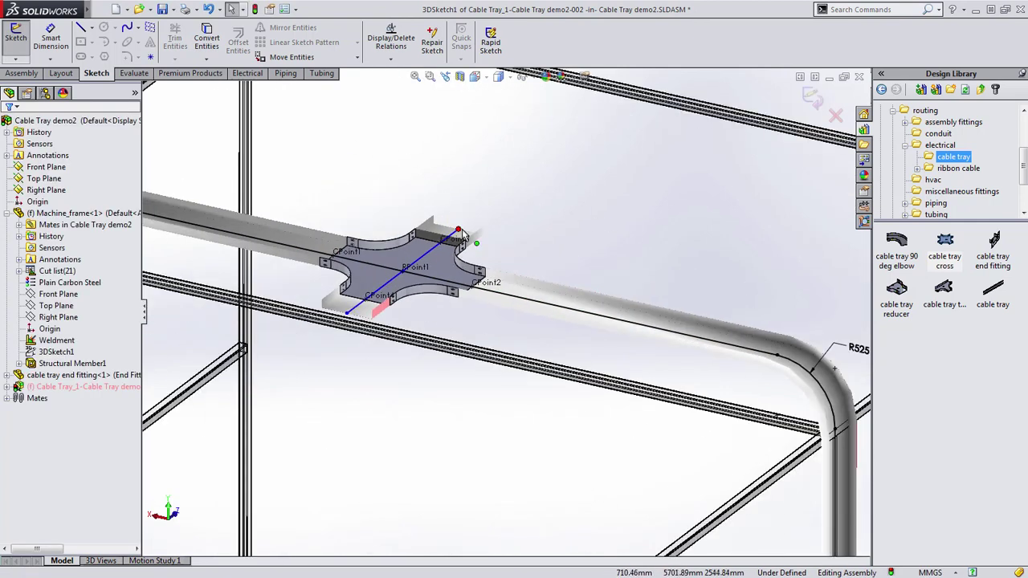
Lengthen both side stubs of the cross, one to the rear and one out past the front of the frame
left_click_drag(459, 231, 565, 131)
scroll(339, 353, "up", 3)
scroll(357, 393, "down", 1)
middle_click_drag(367, 397, 539, 251, "ctrl")
left_click(588, 166)
left_click_drag(590, 169, 380, 350)
Sketch the front branch from its stub end downward and then horizontally along the frame's front
key("s")
left_click(389, 412)
left_click(383, 352)
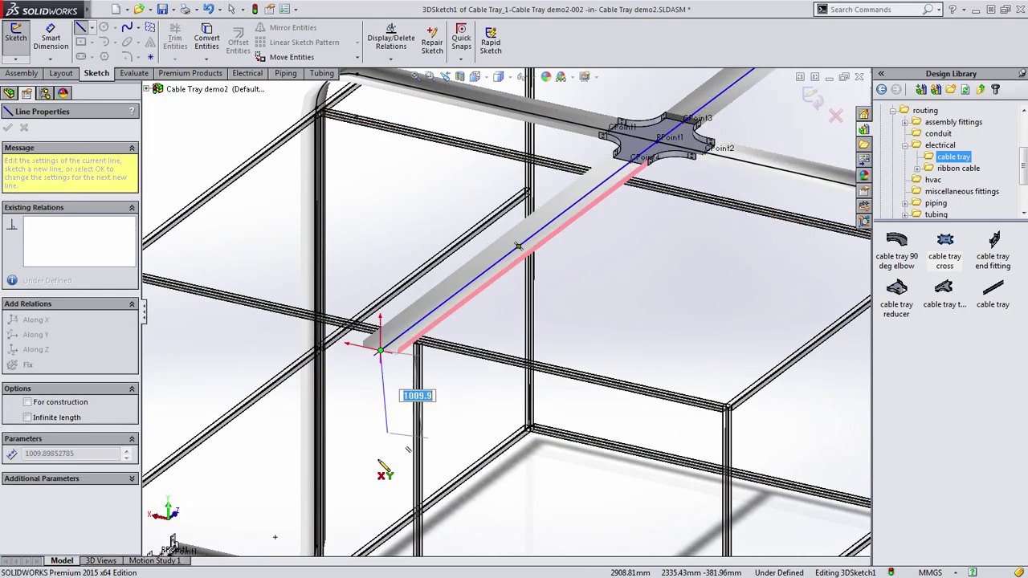
scroll(384, 486, "up", 3)
left_click(432, 480)
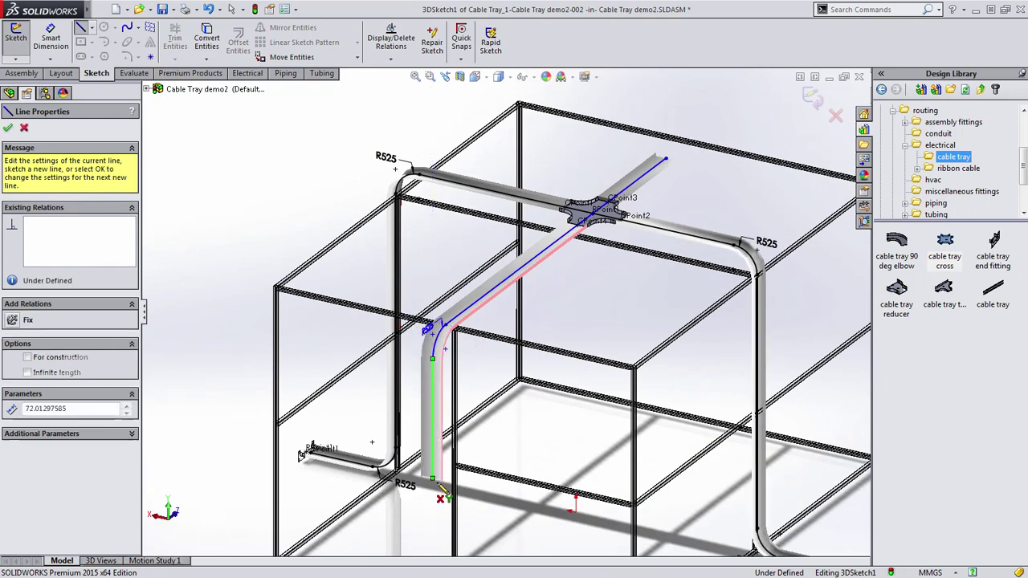
left_click(566, 509)
Continue the front branch downward, outward along Z, and about 6508 mm along X parallel to the main run's outlet
scroll(568, 543, "up", 2)
scroll(568, 543, "down", 3)
left_click(537, 494)
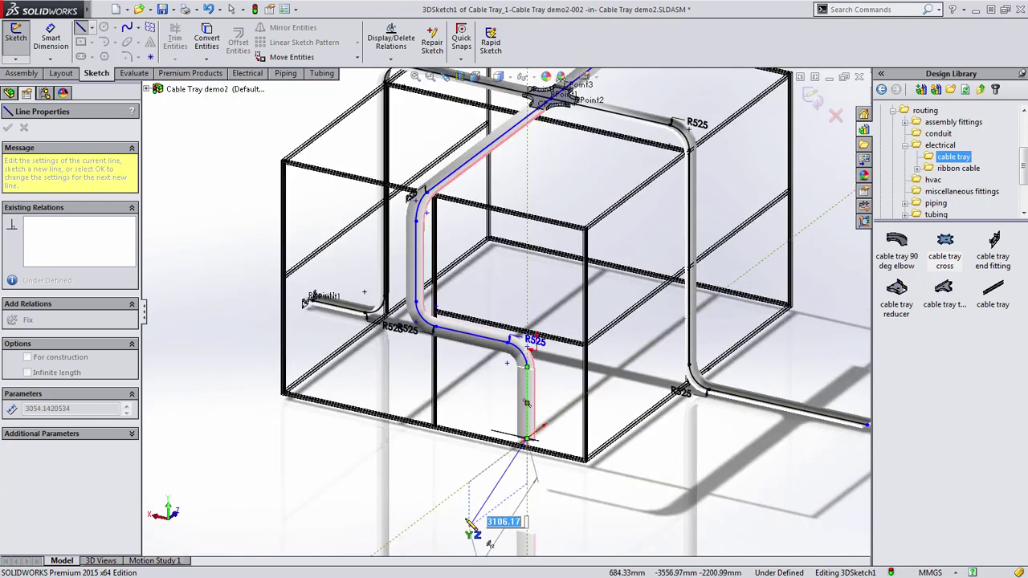
left_click(470, 521)
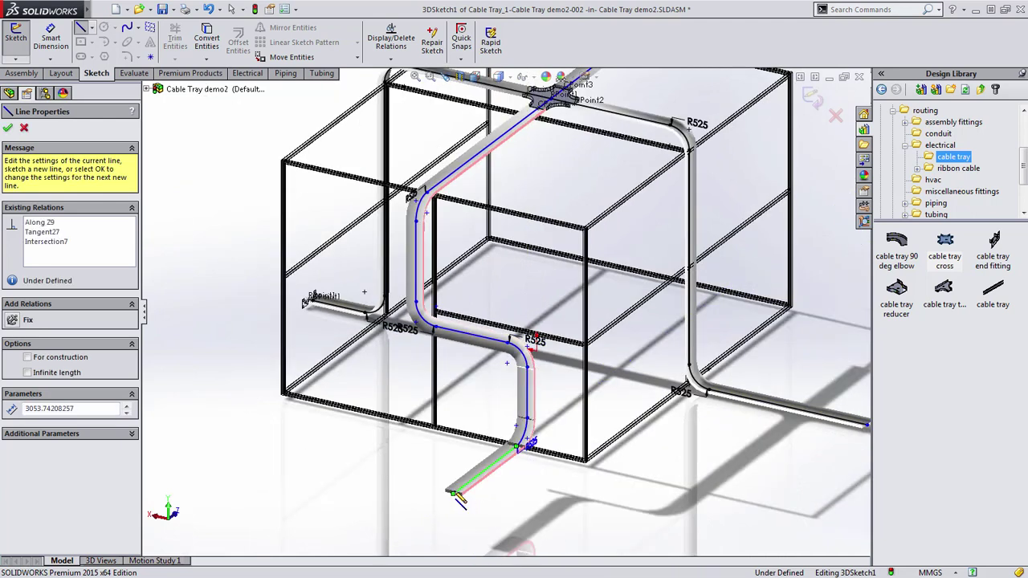
left_click(454, 493)
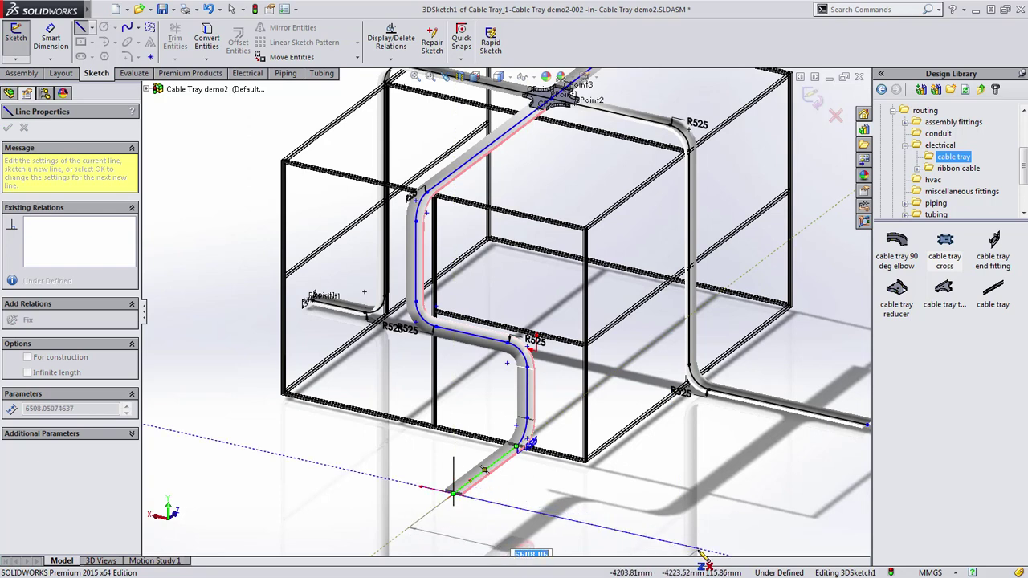
left_click(699, 551)
key("Escape")
Sketch the rear branch from its stub end along X to the frame's far corner and then downward
scroll(619, 246, "up", 1)
middle_click_drag(626, 198, 566, 268, "ctrl")
scroll(624, 223, "down", 4)
key("s")
left_click(477, 194)
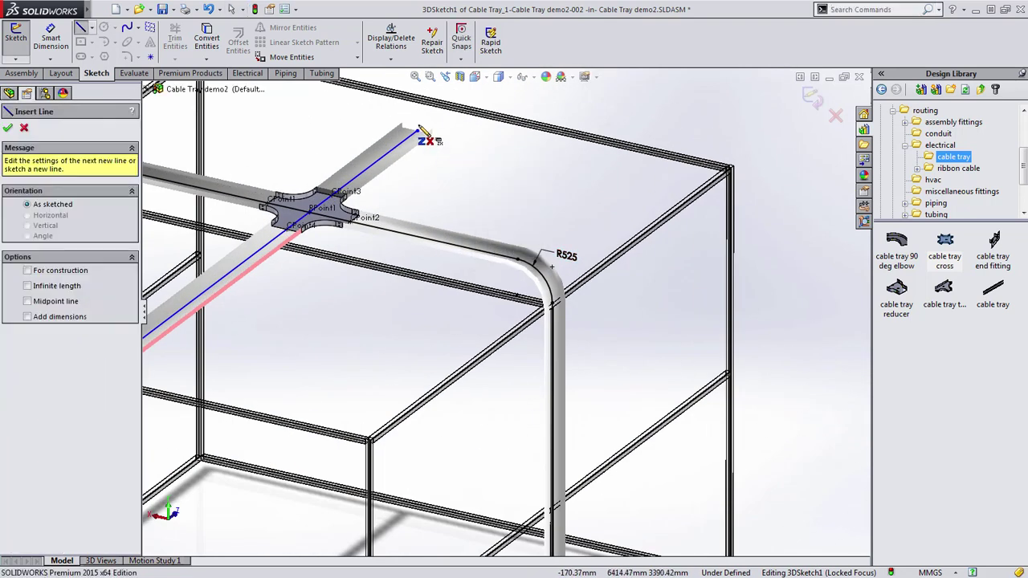
left_click(417, 131)
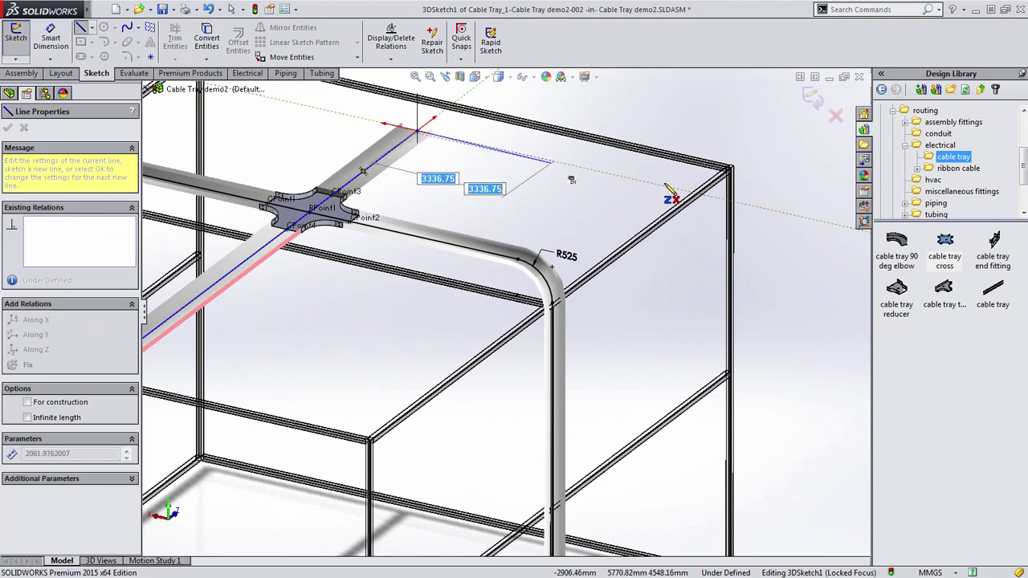
left_click(721, 201)
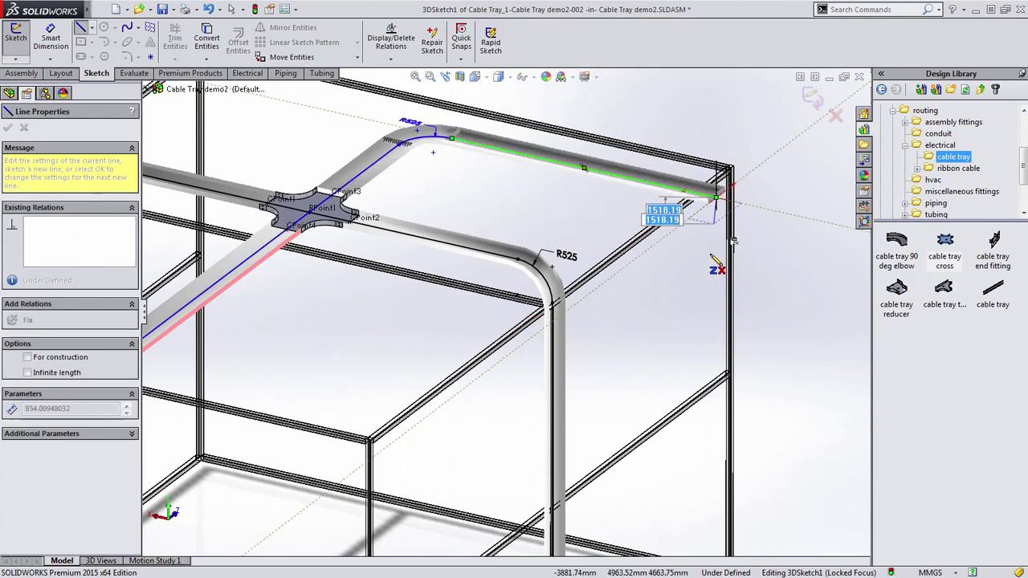
left_click(724, 365)
left_click(718, 360)
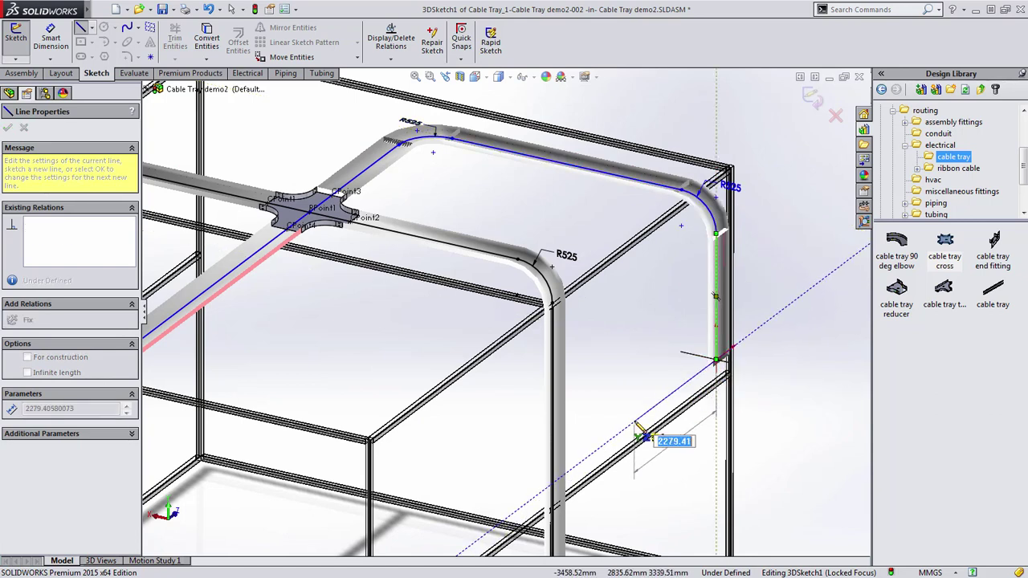
Continue the rear branch along Z towards the main run, down about 2877 mm, and outward along X
left_click(648, 412)
scroll(647, 465, "up", 3)
scroll(631, 489, "down", 4)
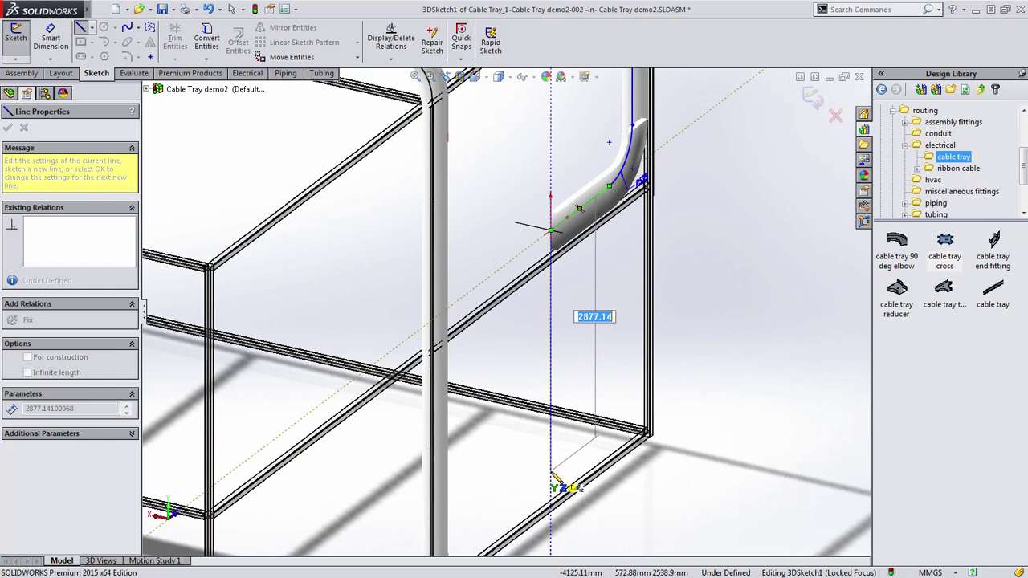
left_click(552, 474)
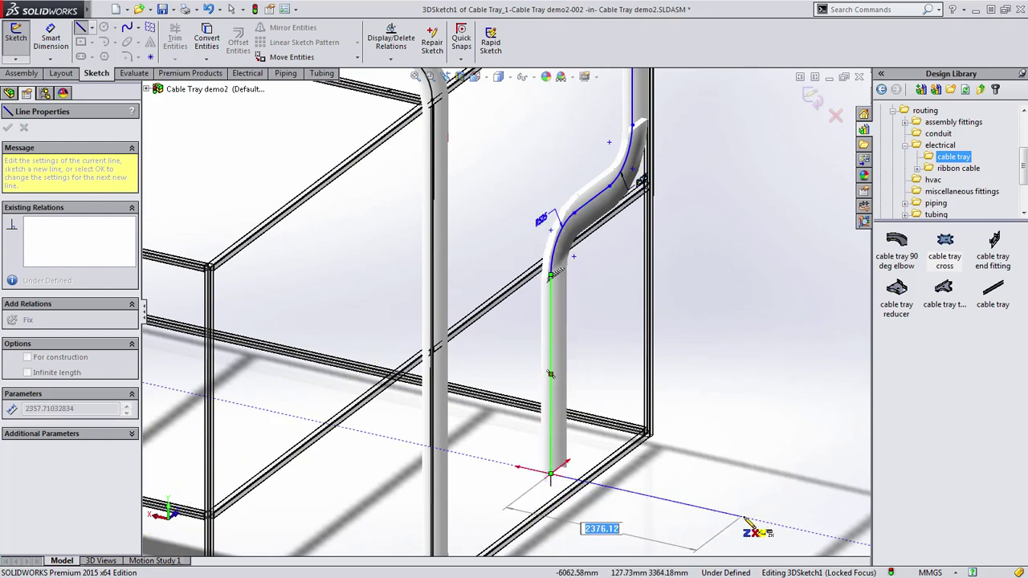
left_click(769, 530)
key("Escape")
Add an Along Z relation between the end points of the rear branch and the main run's outlet
middle_click_drag(755, 522, 609, 493)
left_click(629, 359)
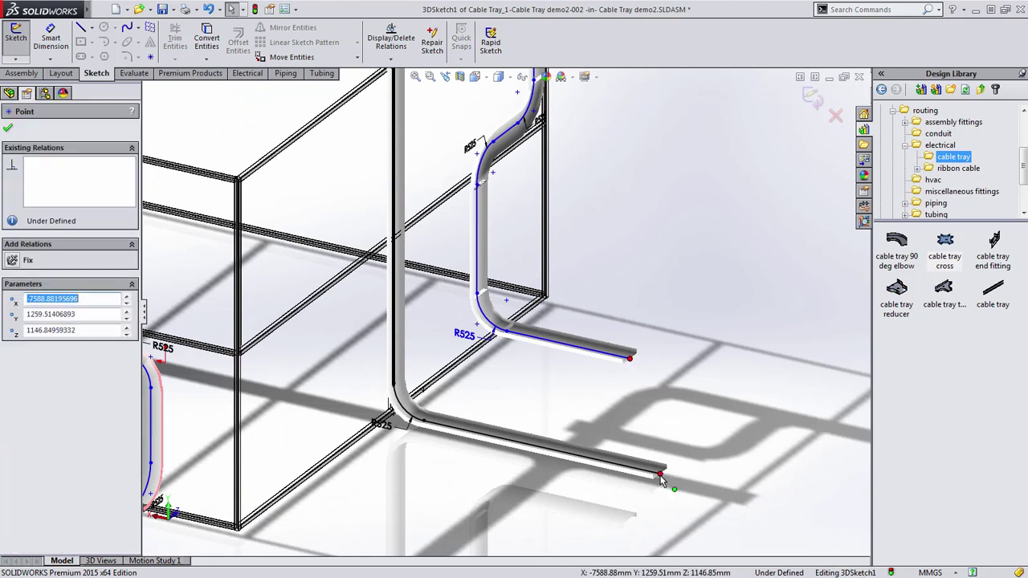
left_click(661, 474, "ctrl")
left_click(723, 420)
key("Escape")
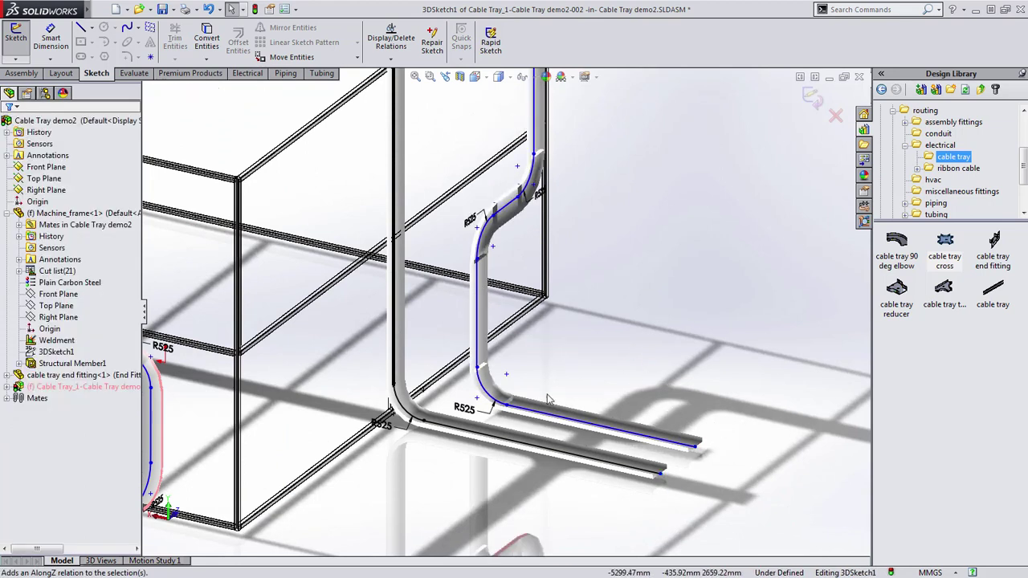
Add an Along Z relation between the end points of the front branch and the main run's outlet
middle_click_drag(707, 426, 388, 471)
left_click(505, 469)
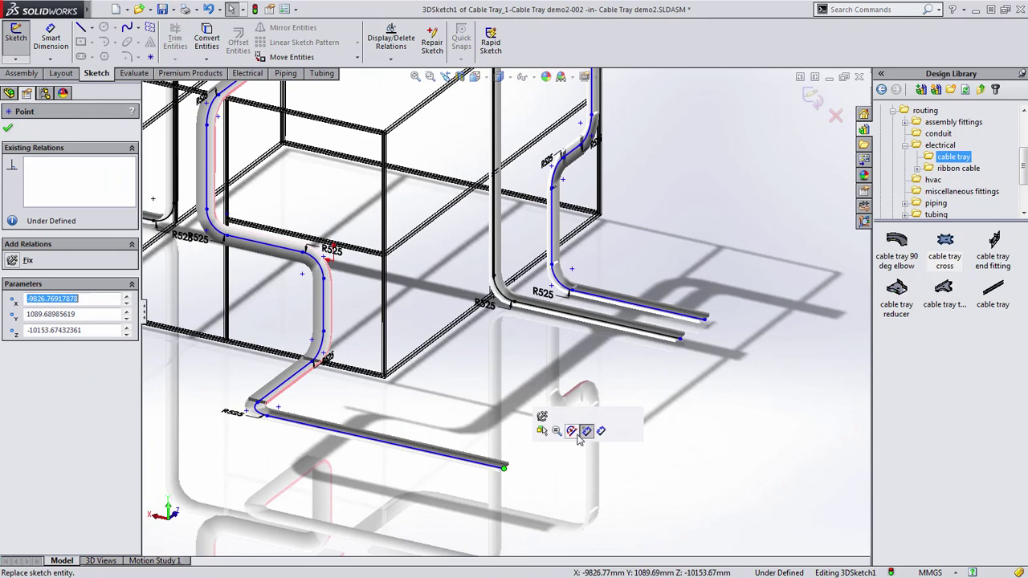
left_click(679, 339, "ctrl")
left_click(741, 287)
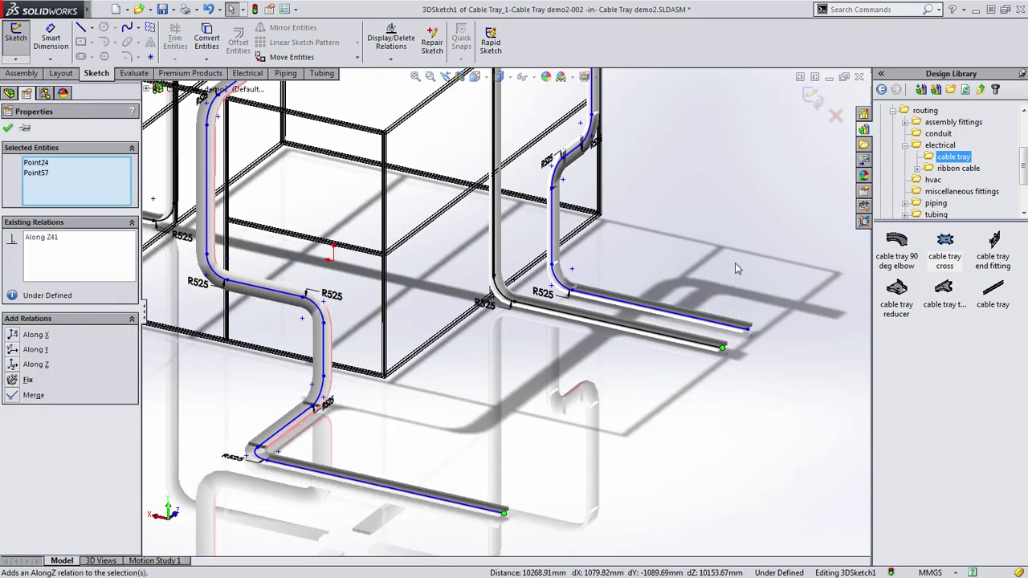
key("Escape")
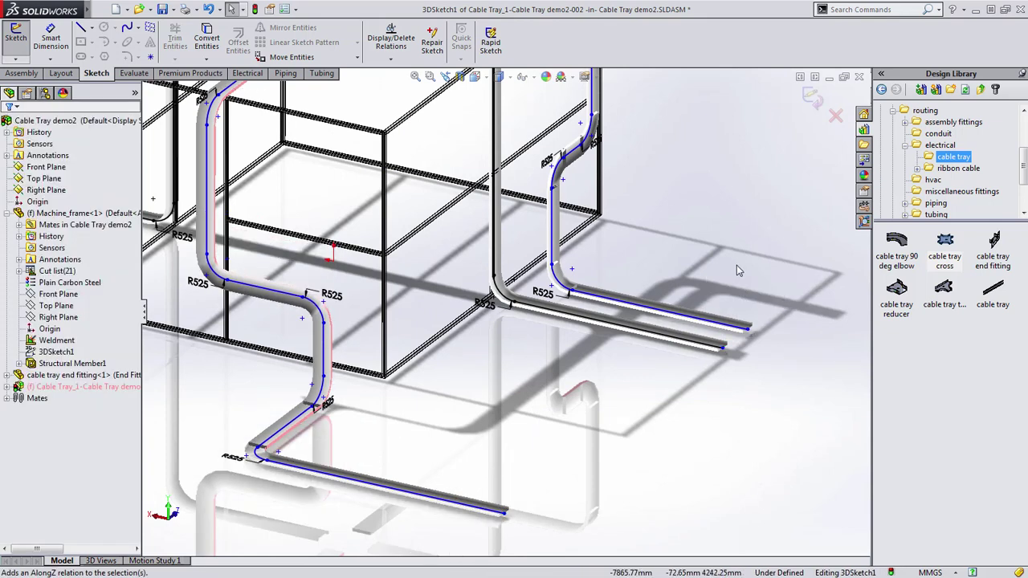
Exit the route sketch to build the cable trays and inspect the cross and the finished routing around the frame
left_click(813, 98)
mouse_move(740, 170)
middle_mouse_down()
mouse_move(692, 198)
mouse_move(670, 228)
middle_mouse_up()
scroll(667, 228, "up", 5)
scroll(420, 175, "down", 7)
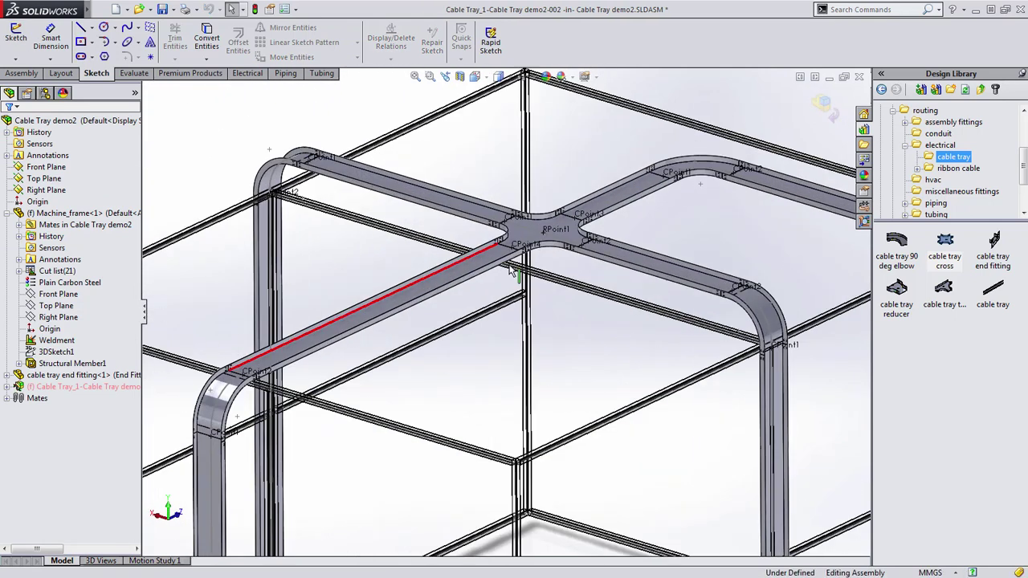
middle_click_drag(522, 262, 645, 193)
scroll(688, 335, "down", 10)
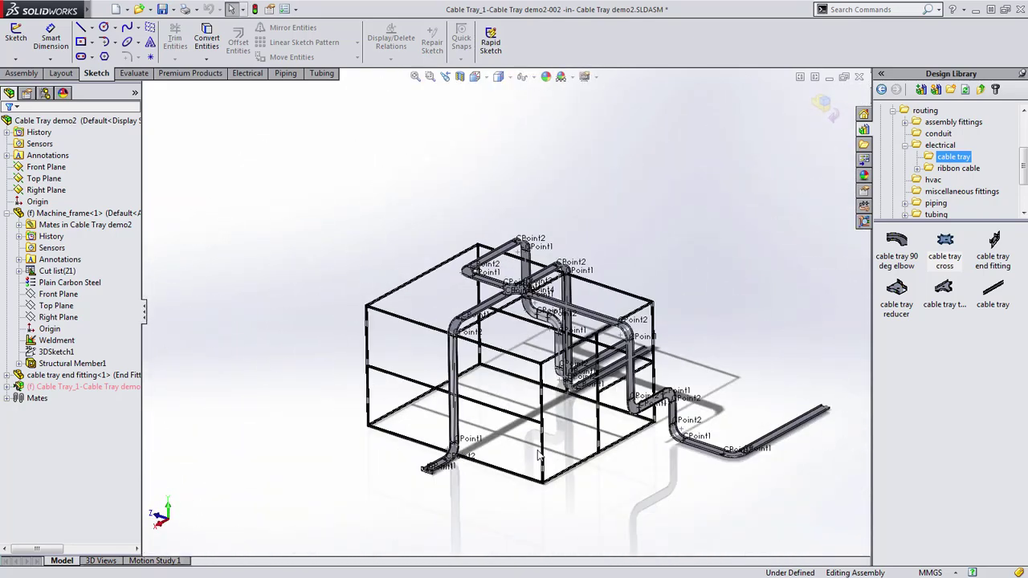